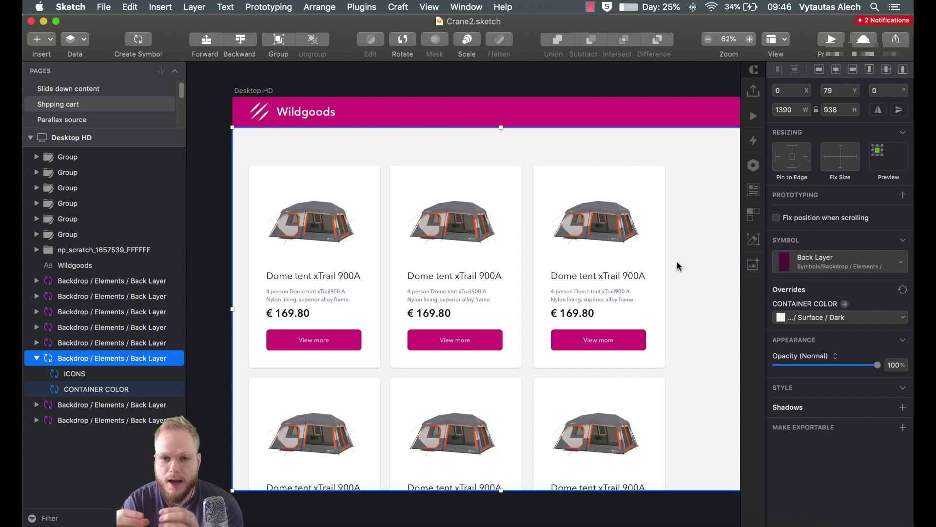
Select the top-left tent card group in Sketch, then bring Axure RP to the front.
left_click(338, 242)
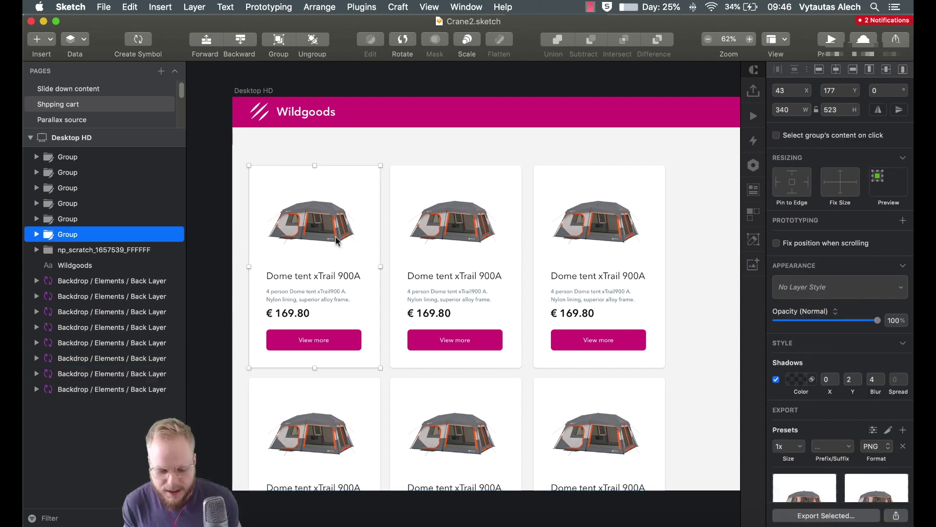
left_click(462, 224)
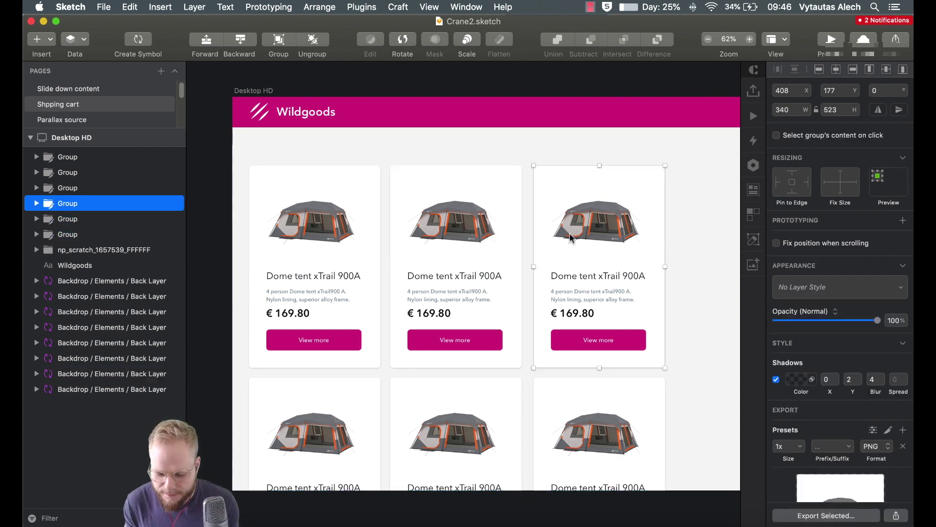
left_click(299, 298)
left_click(290, 414)
left_click(454, 419)
left_click(629, 414)
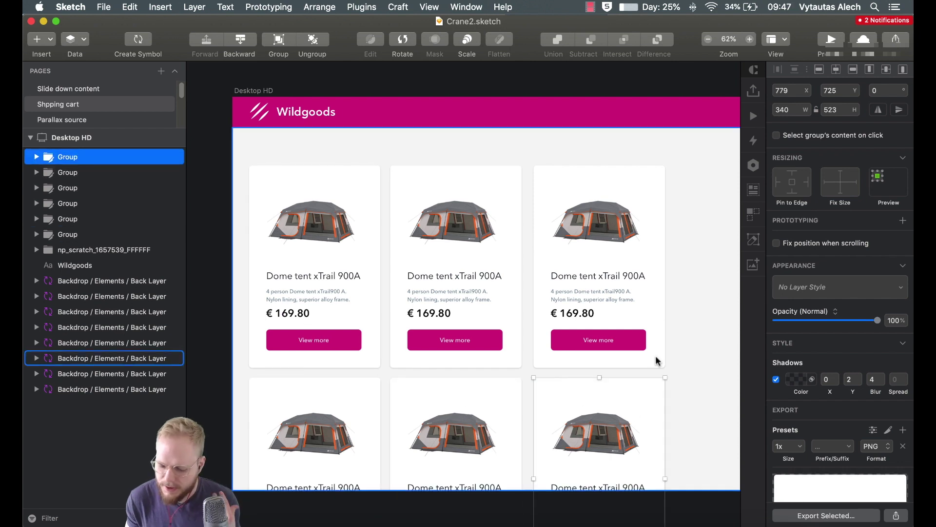
left_click(302, 229)
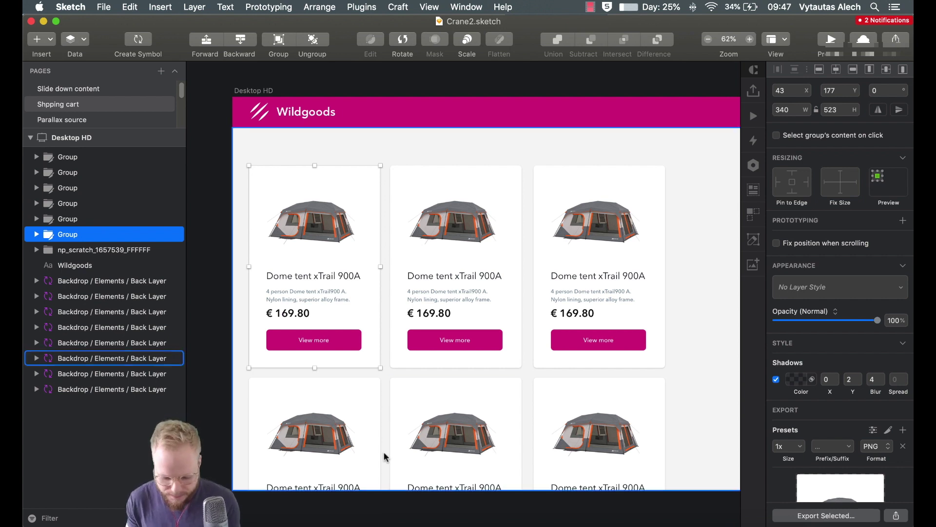
left_click(273, 519)
Drag a Repeater from Libraries onto the Item grid page and position it top-left.
scroll(111, 366, "down", 5)
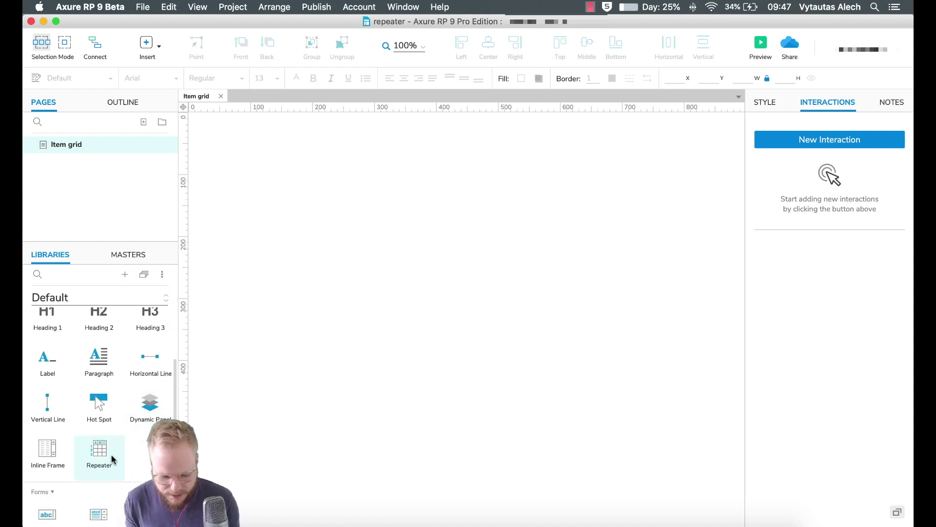
scroll(111, 458, "down", 1)
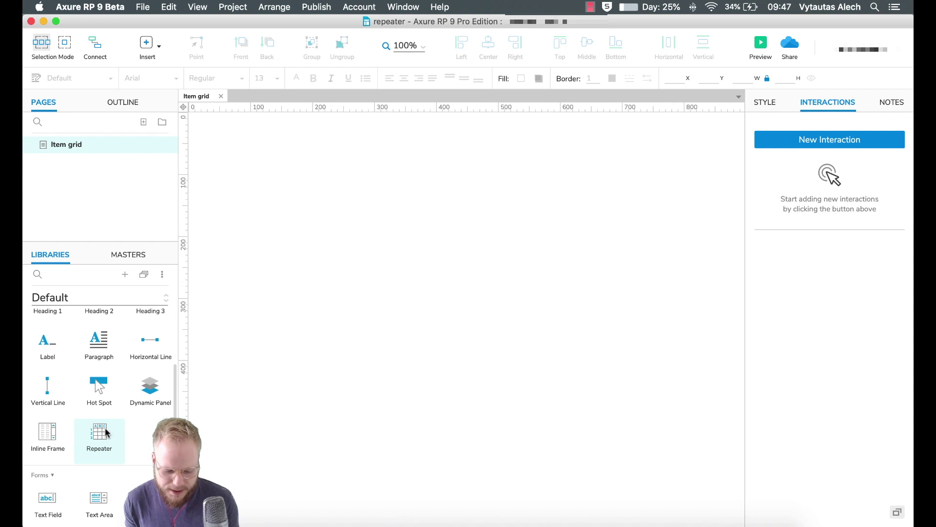
left_click_drag(98, 433, 271, 157)
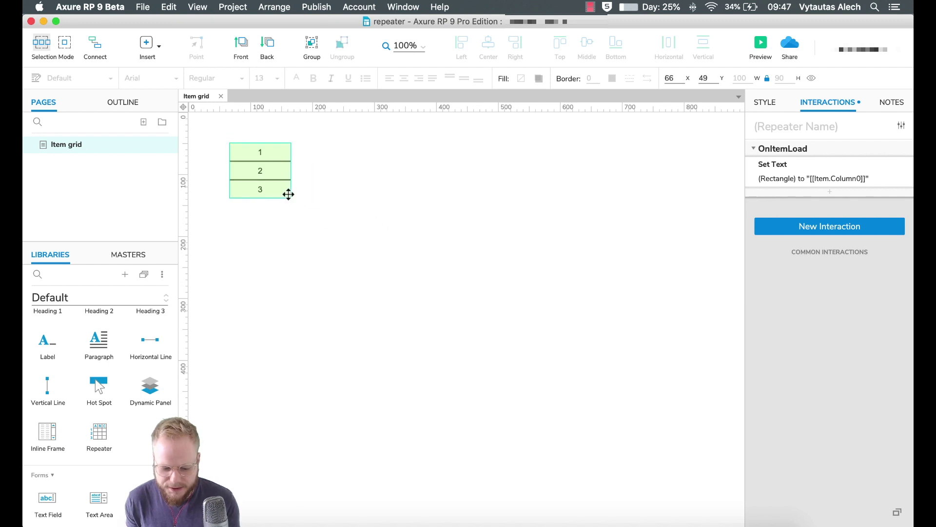
left_click(324, 210)
Enter the repeater's item editing, showing its rectangle bound to [[Item.Column0]].
double_click(264, 154)
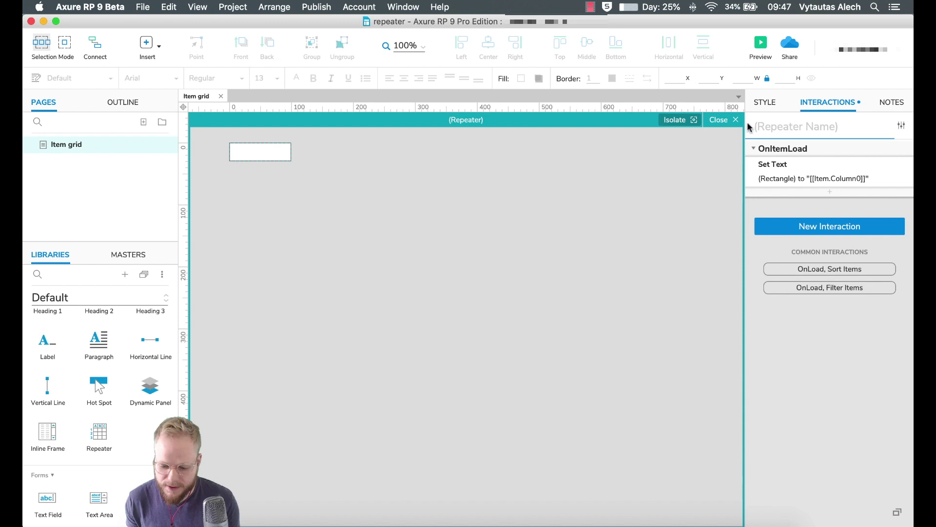
key("Escape")
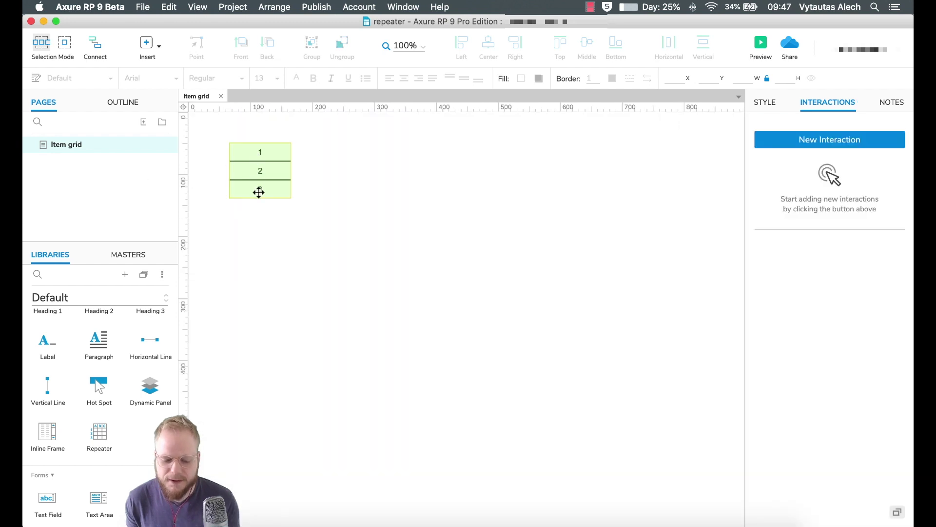
double_click(270, 166)
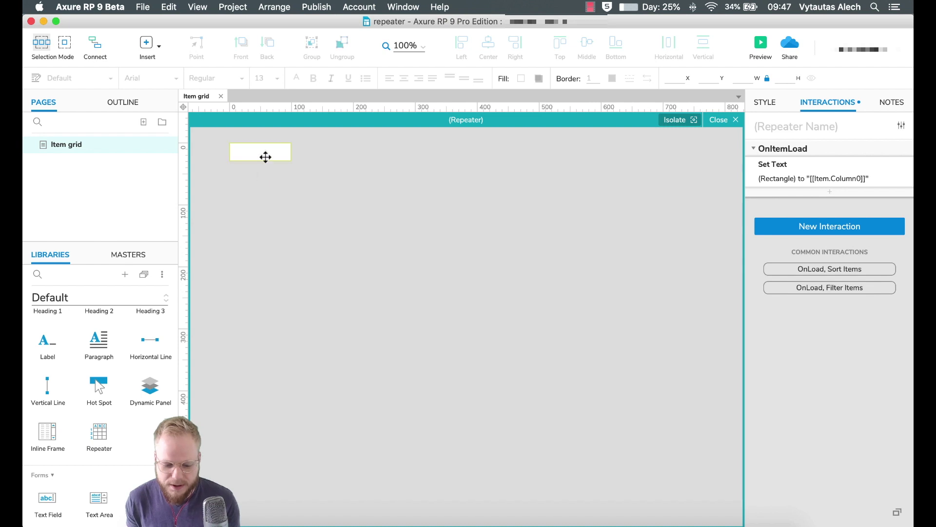
left_click(727, 120)
double_click(259, 153)
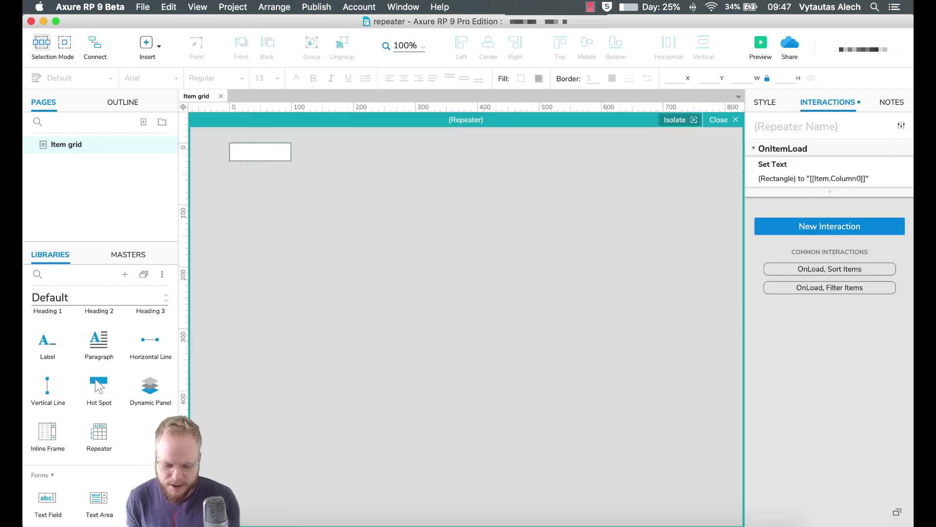
Copy the top-left tent card from Sketch and paste it into the repeater item.
left_click(252, 521)
key("super+c")
key("super+Tab")
key("super+v")
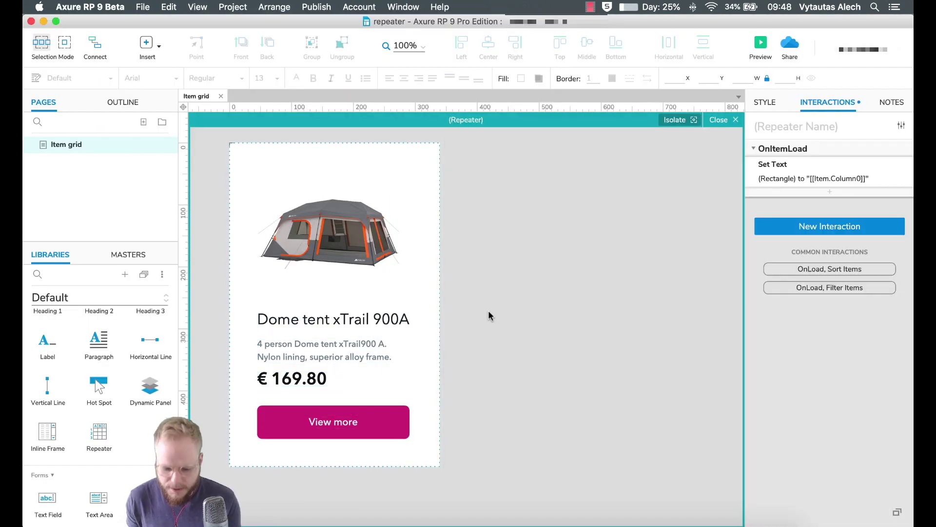
Check the pasted tent image, Dome tent xTrail 900A title, description, € 169.80 price and View more button.
left_click(372, 417)
left_click(358, 209)
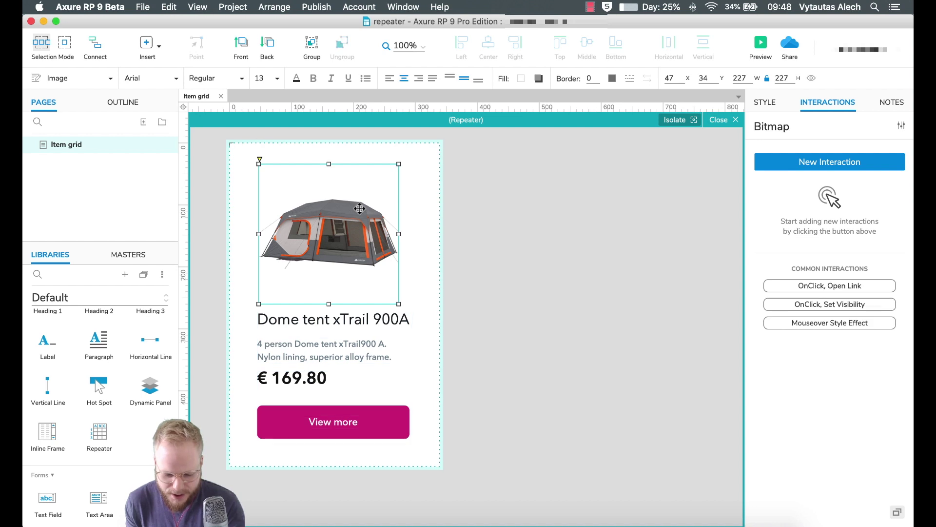
left_click(343, 323)
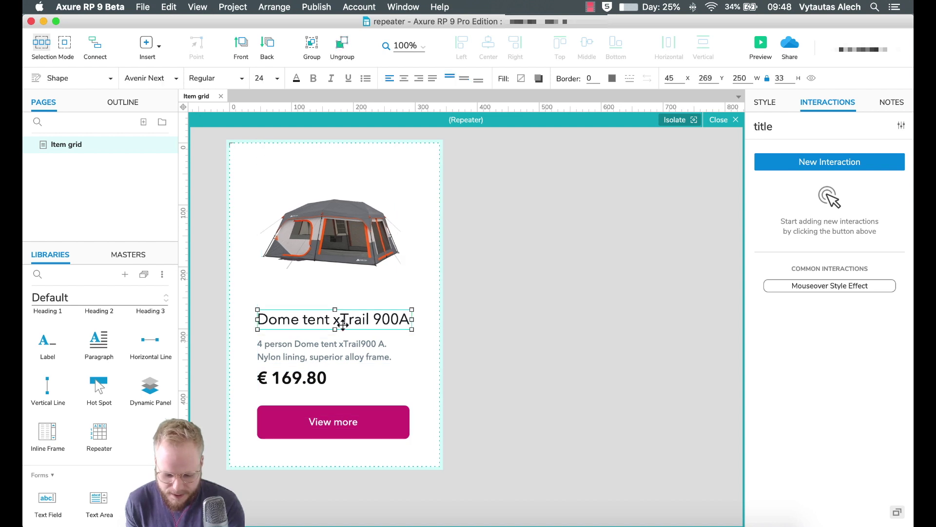
left_click(322, 352)
left_click(308, 379)
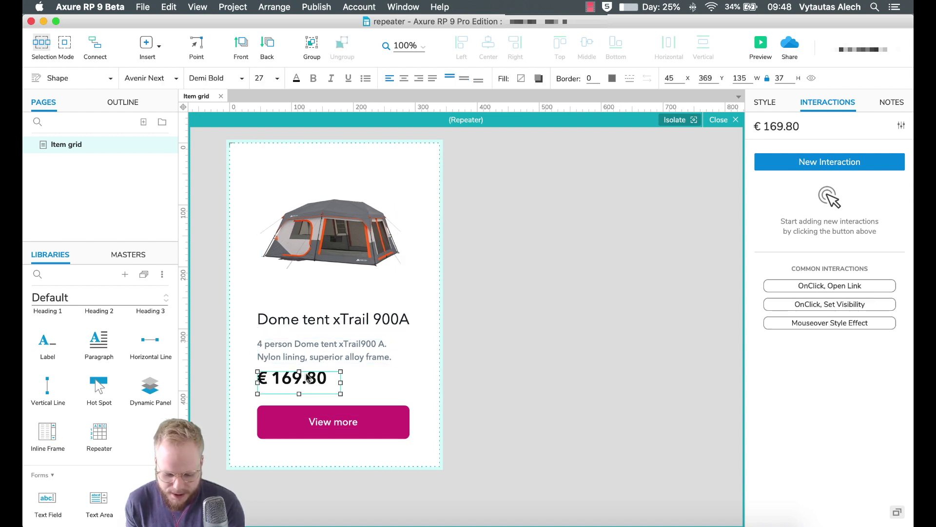
left_click(342, 423)
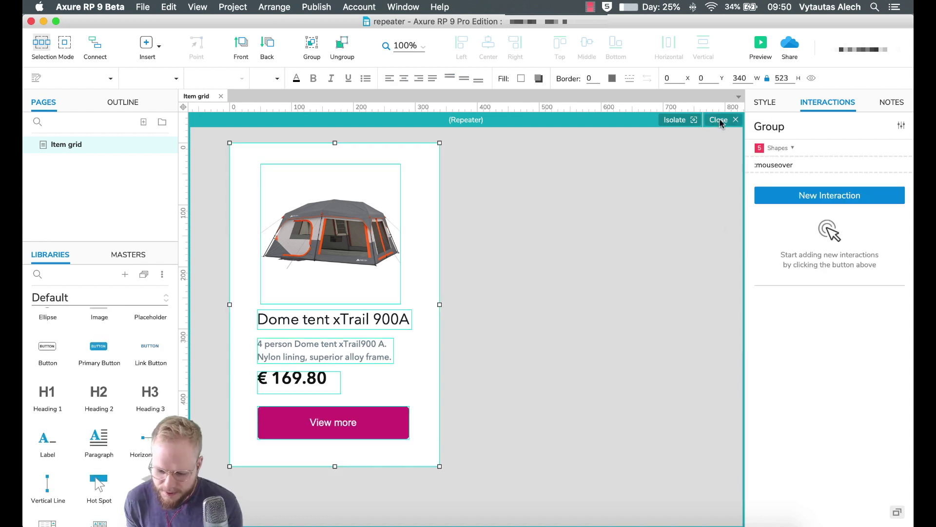
Close repeater editing and select the repeater, now showing the tent card repeated in a column.
left_click(720, 121)
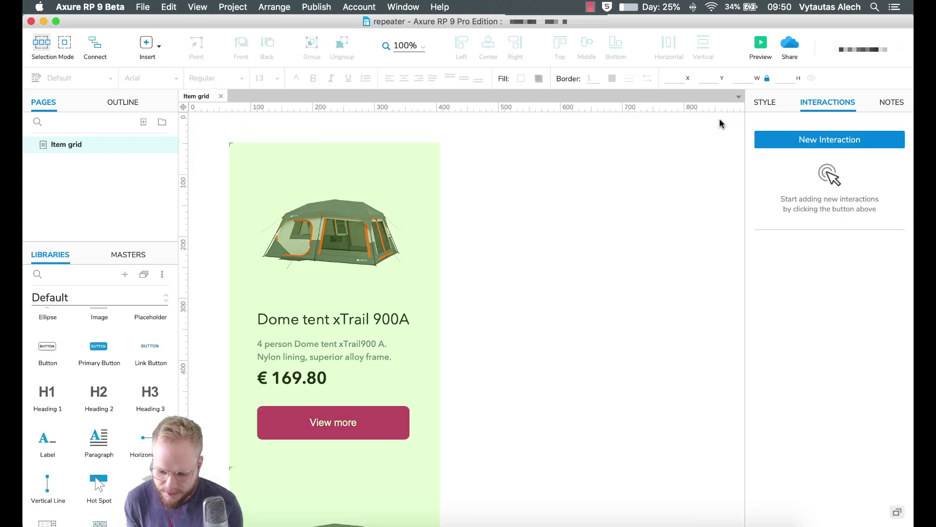
scroll(569, 243, "down", 5)
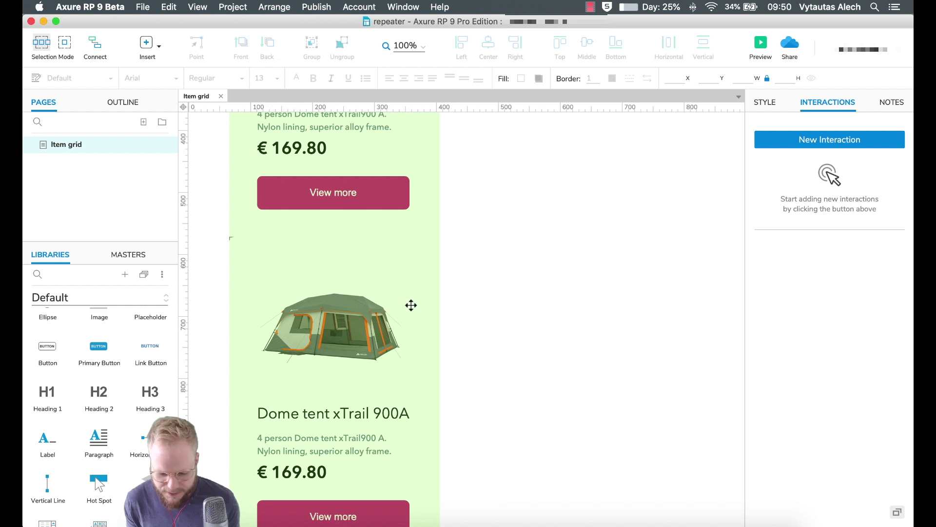
scroll(387, 328, "down", 2)
scroll(387, 328, "down", 5)
scroll(387, 329, "up", 10)
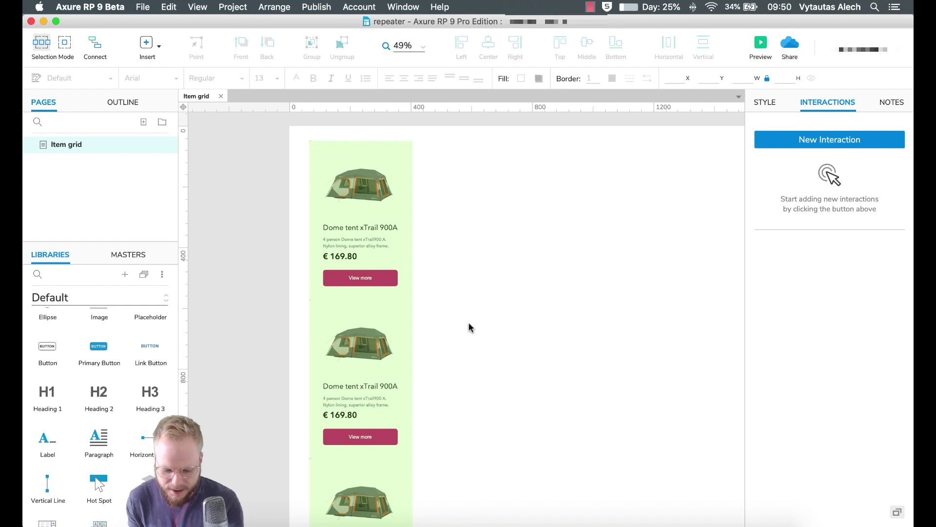
left_click(363, 390)
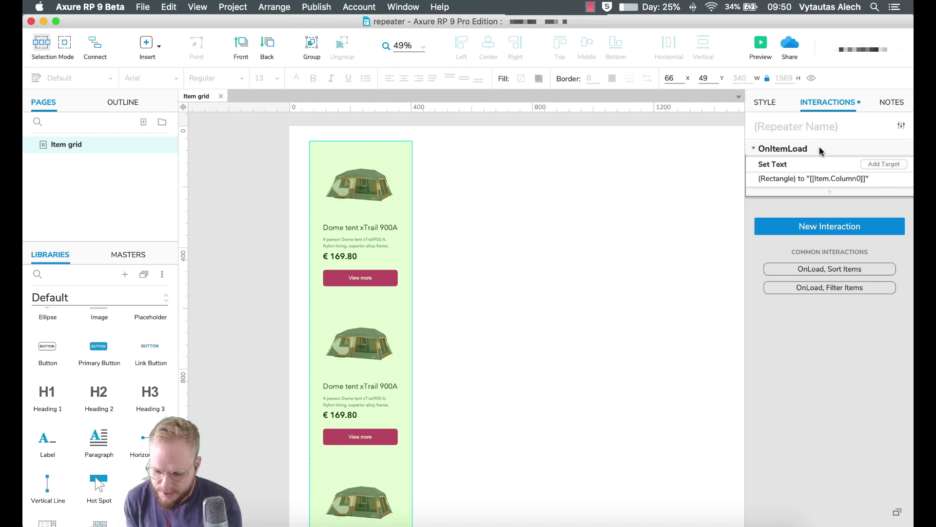
Review the repeater's Style settings: three Column0 data rows, fill, and vertical layout.
left_click(765, 103)
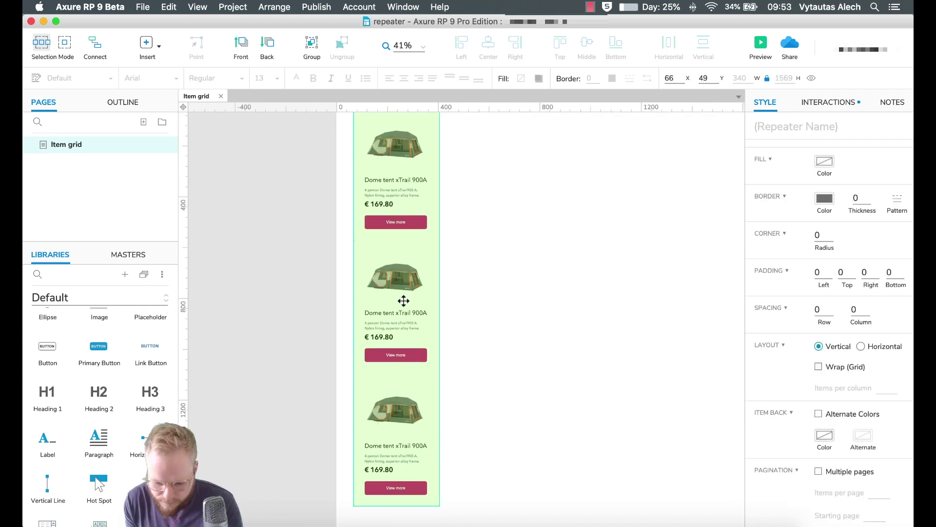
scroll(403, 299, "up", 2)
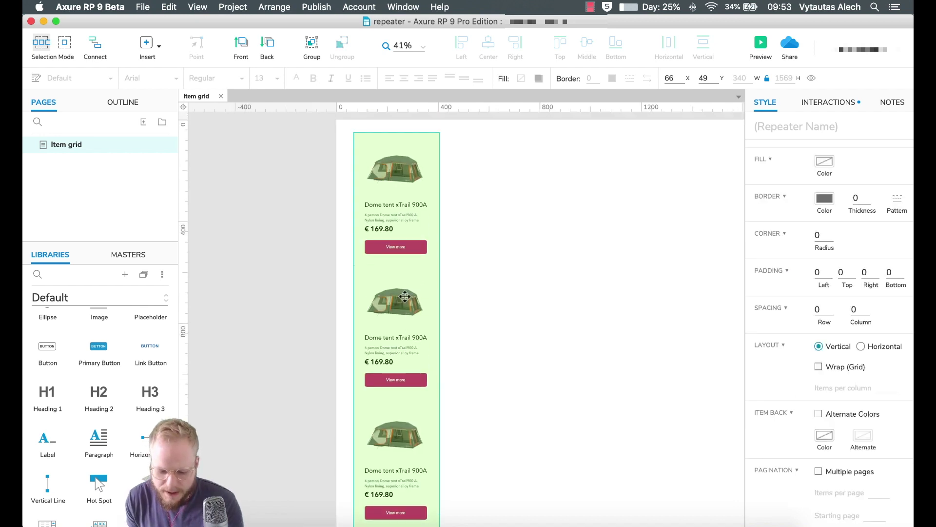
scroll(841, 222, "up", 3)
scroll(834, 298, "down", 2)
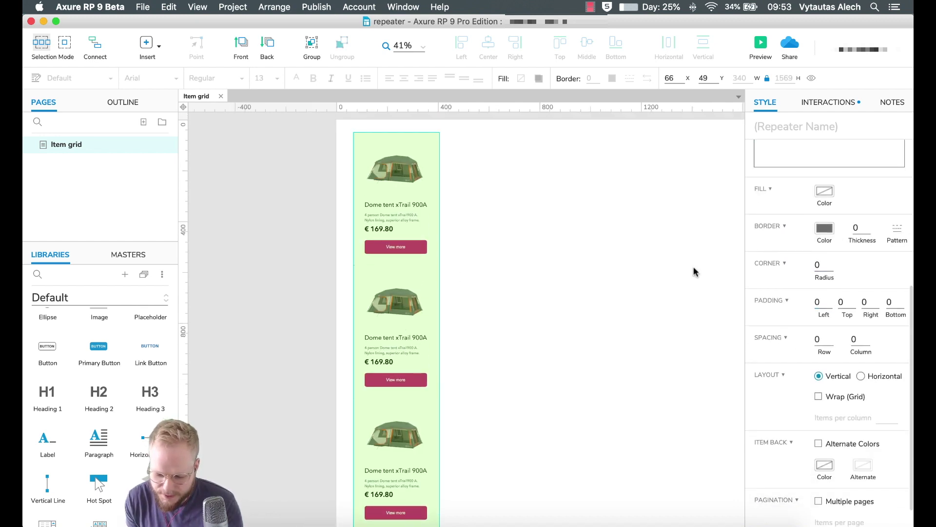
scroll(425, 299, "down", 5)
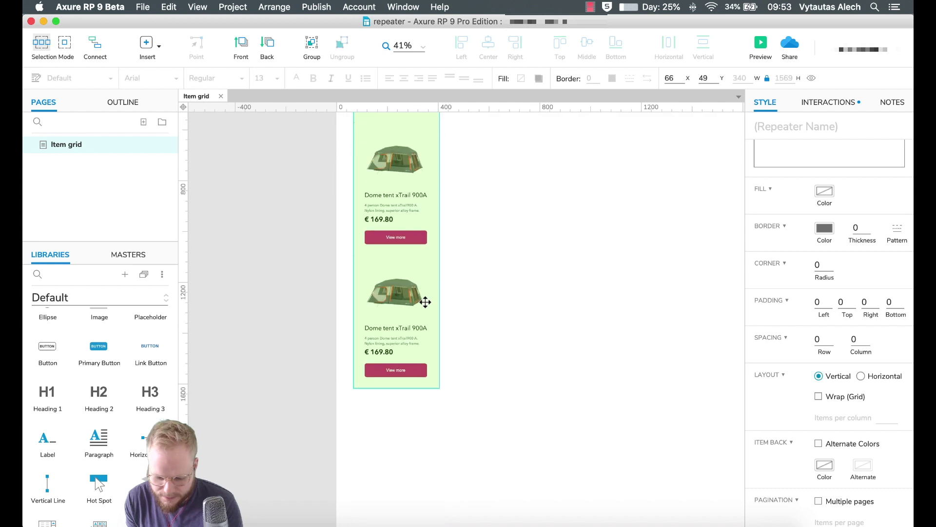
scroll(425, 302, "up", 8)
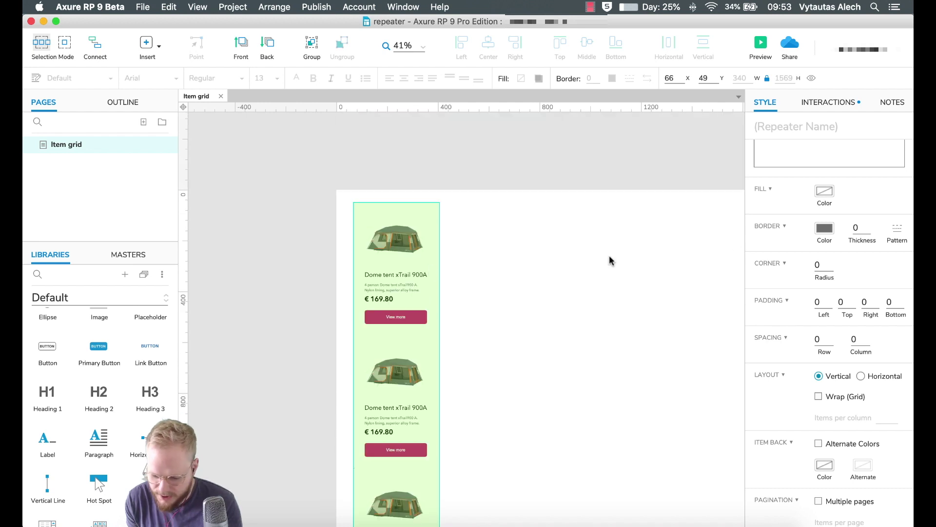
scroll(764, 232, "up", 1)
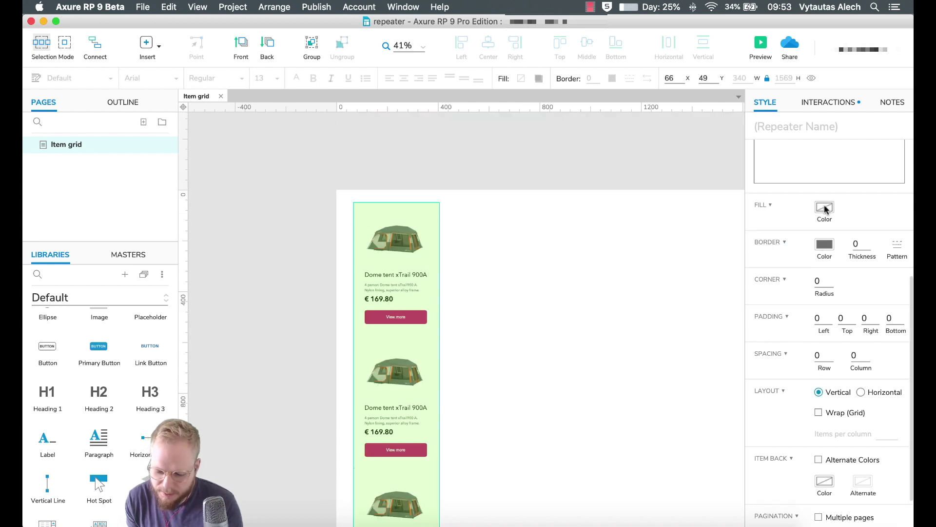
Set the repeater fill colour to black.
left_click(825, 209)
left_click(798, 280)
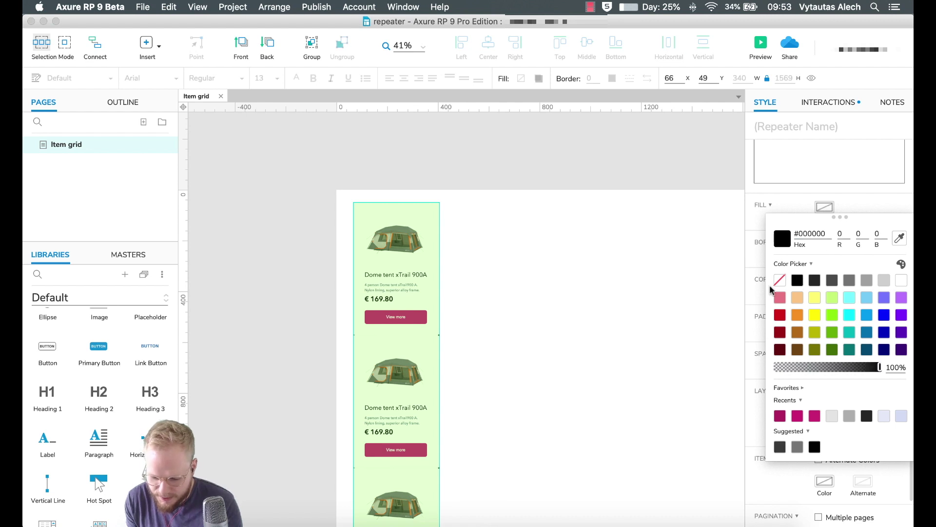
left_click(433, 274)
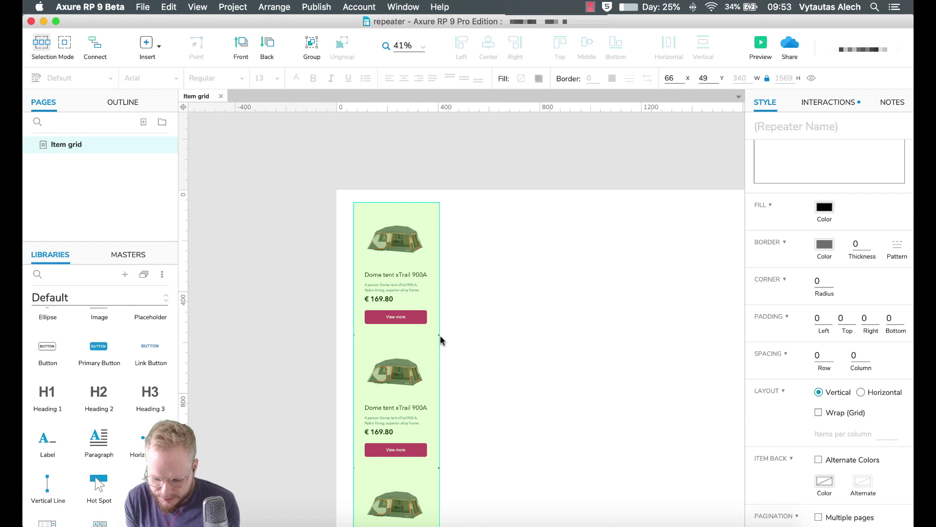
Change the repeater fill to no fill, leaving it transparent.
scroll(434, 334, "up", 5)
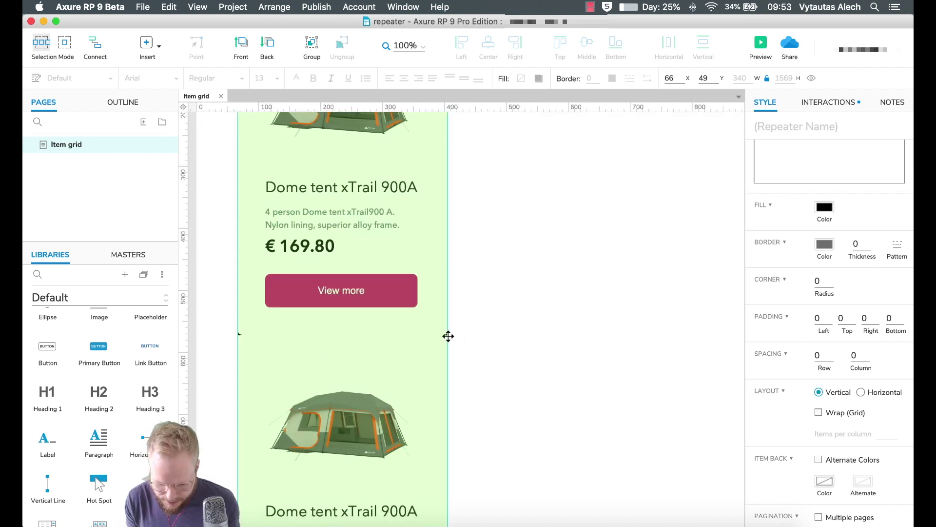
scroll(448, 335, "down", 4)
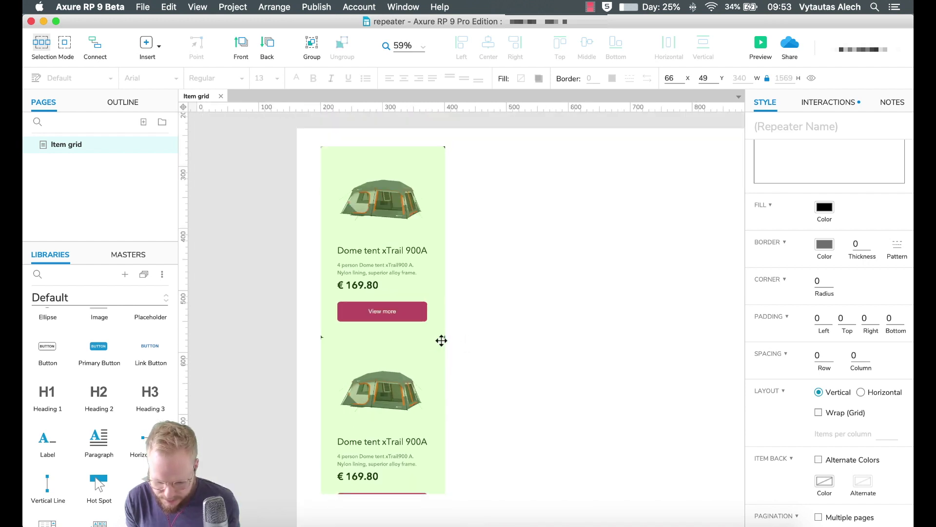
left_click(825, 207)
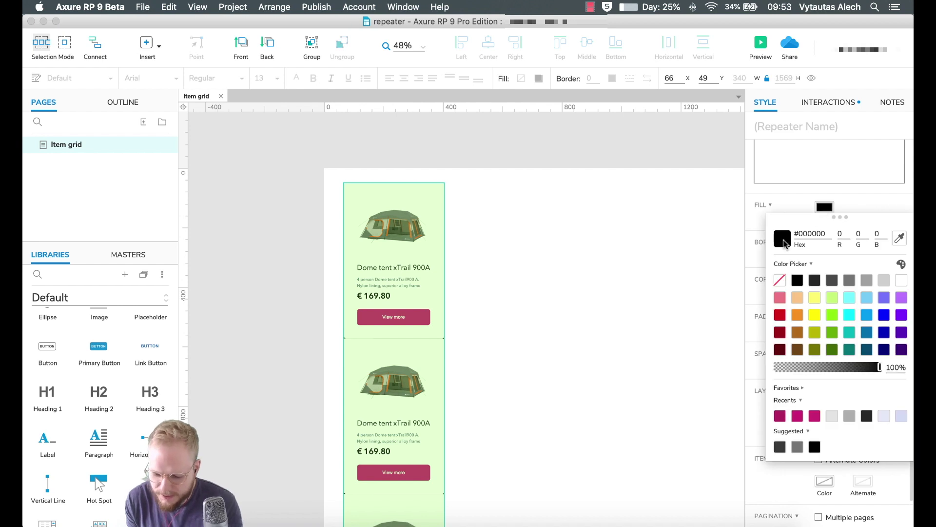
left_click(780, 280)
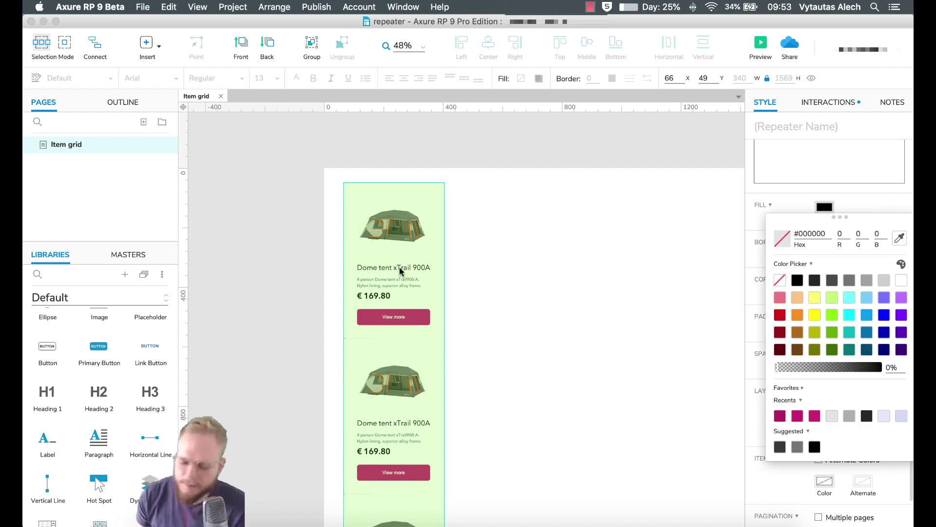
left_click(788, 208)
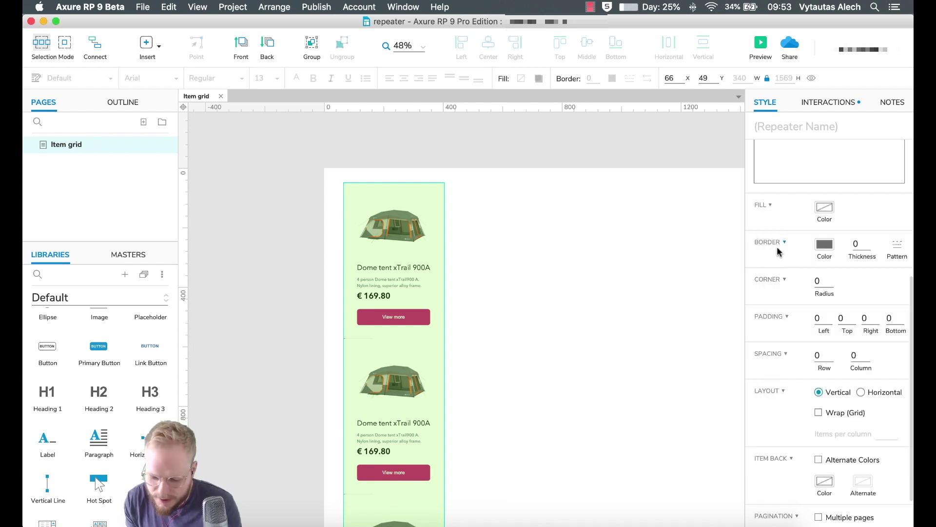
Set the repeater padding to 5 on all four sides.
scroll(799, 314, "down", 1)
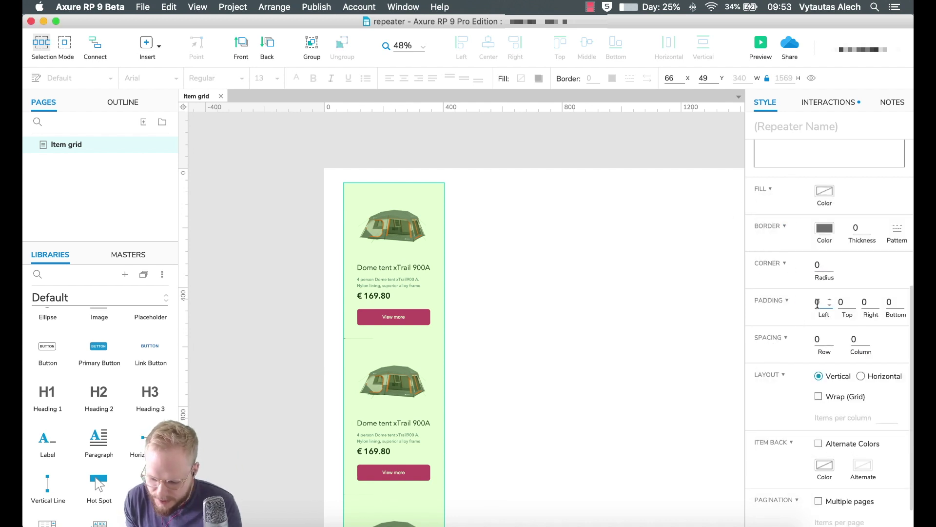
type("5")
left_click(841, 301)
type("5")
left_click(864, 301)
type("1")
left_click(884, 303)
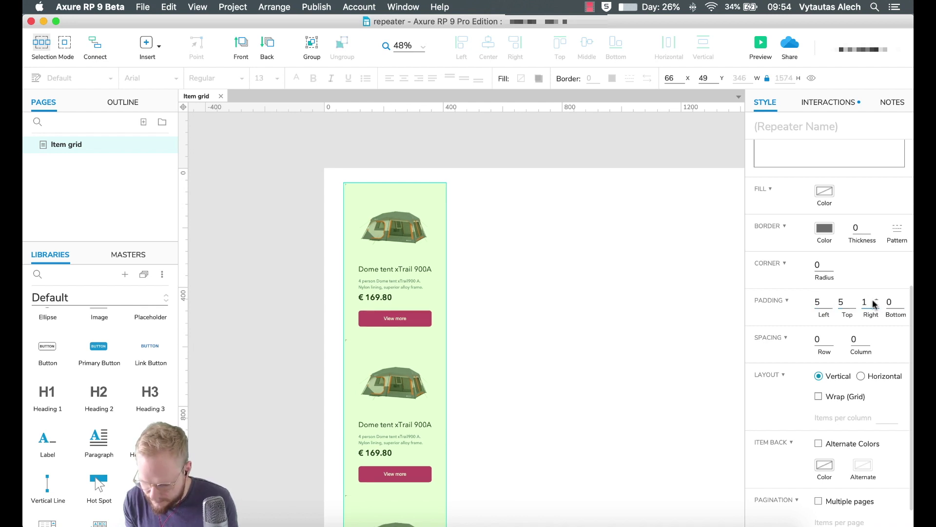
type("5")
left_click(888, 302)
type("5")
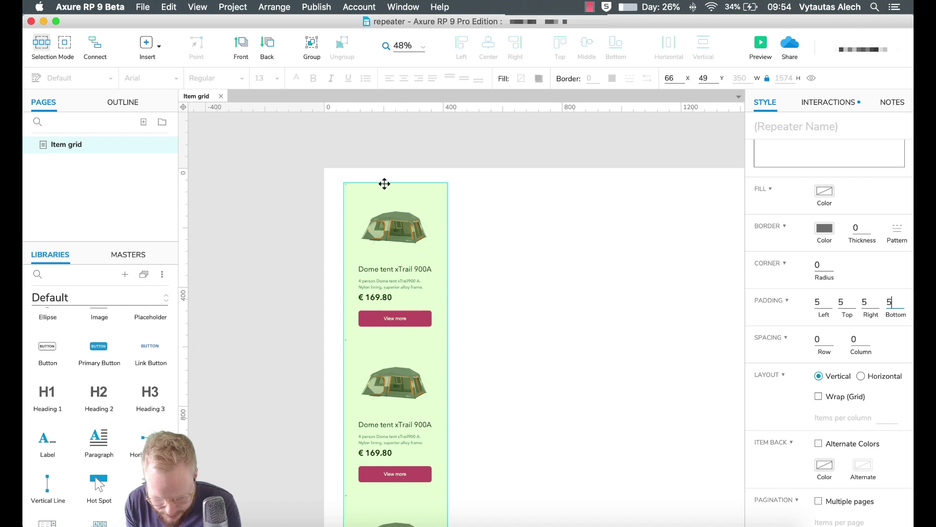
Set row spacing to 15 and switch the repeater to Horizontal layout.
scroll(349, 190, "up", 5)
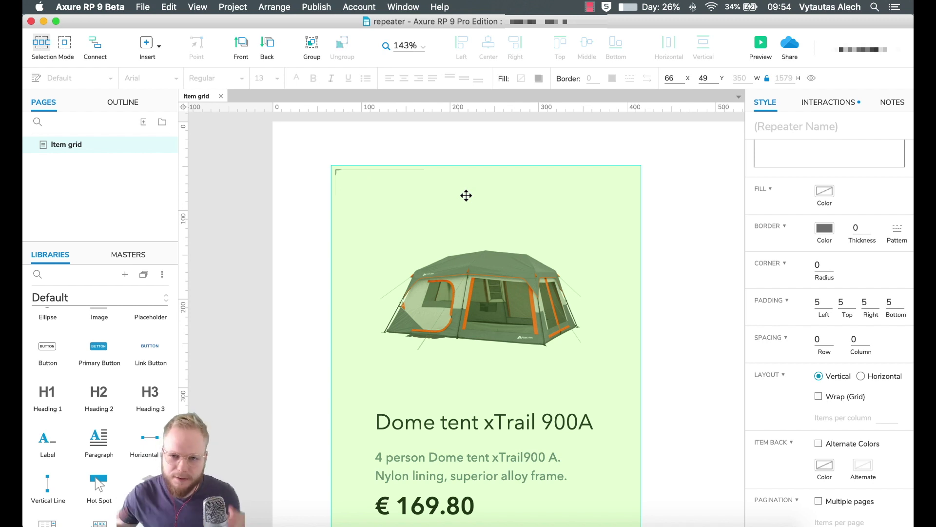
scroll(761, 273, "down", 1)
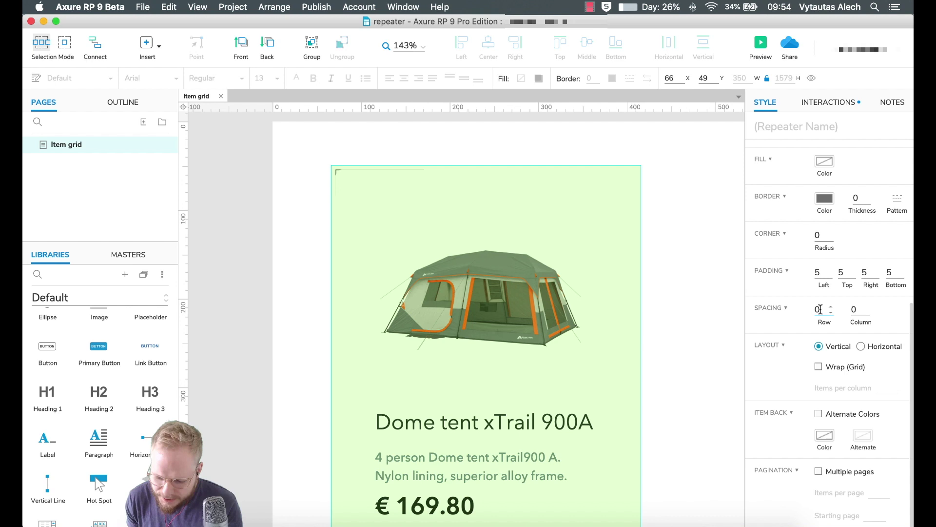
scroll(666, 343, "down", 3)
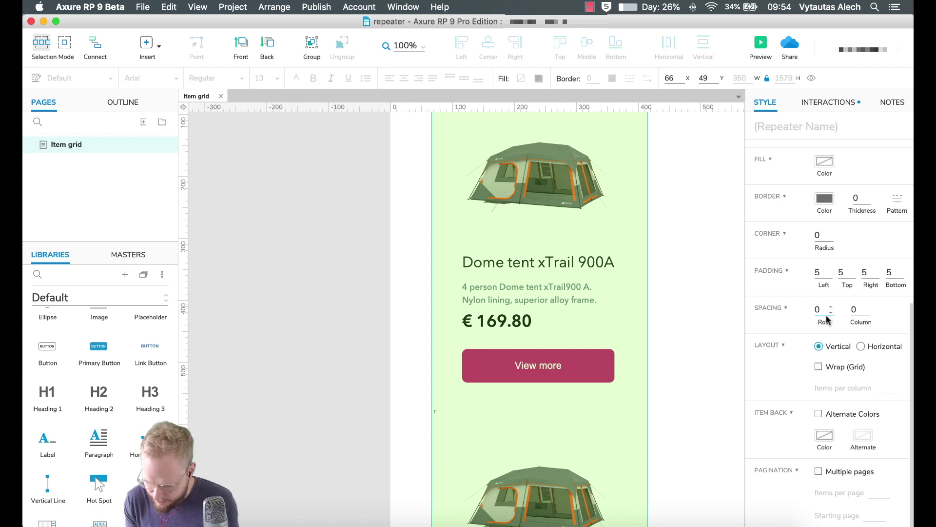
key("Up")
key("Up")
key("Up")
key("Up")
key("Up")
key("Up")
key("Up")
key("Up")
key("Up")
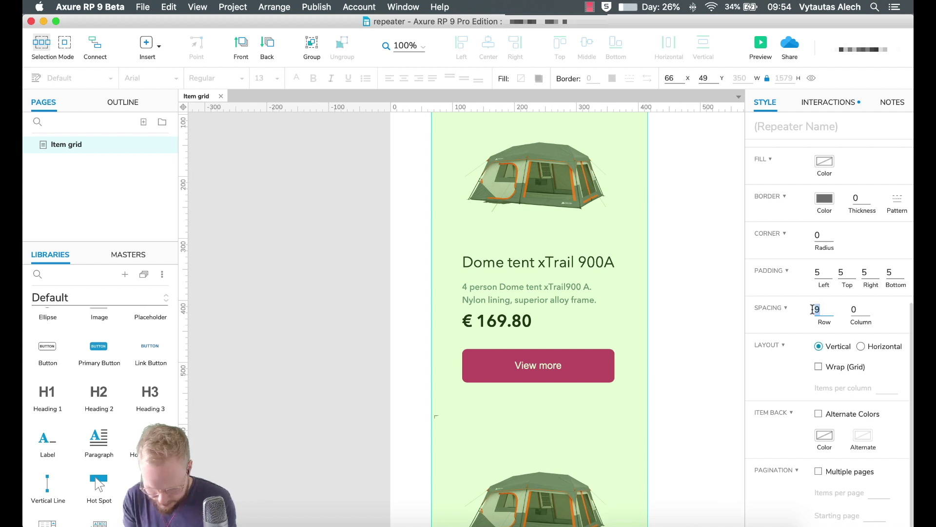
type("15")
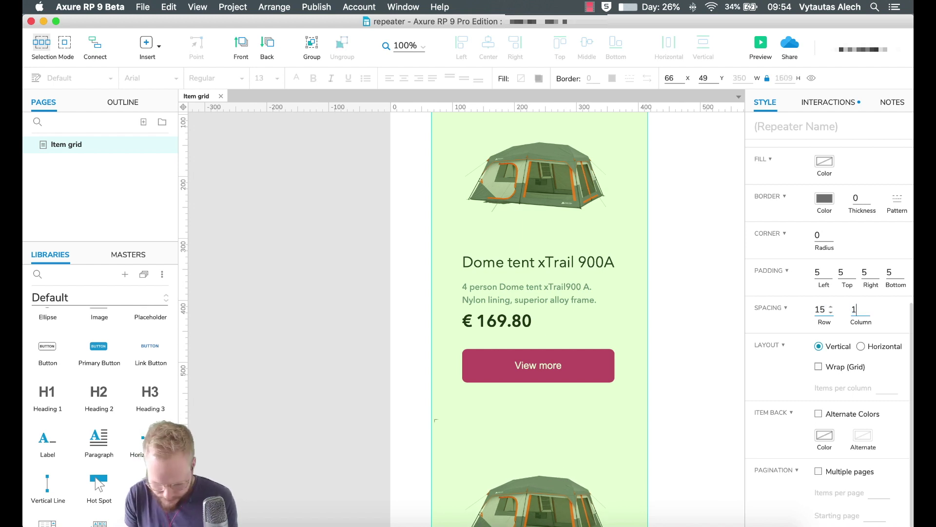
left_click(860, 345)
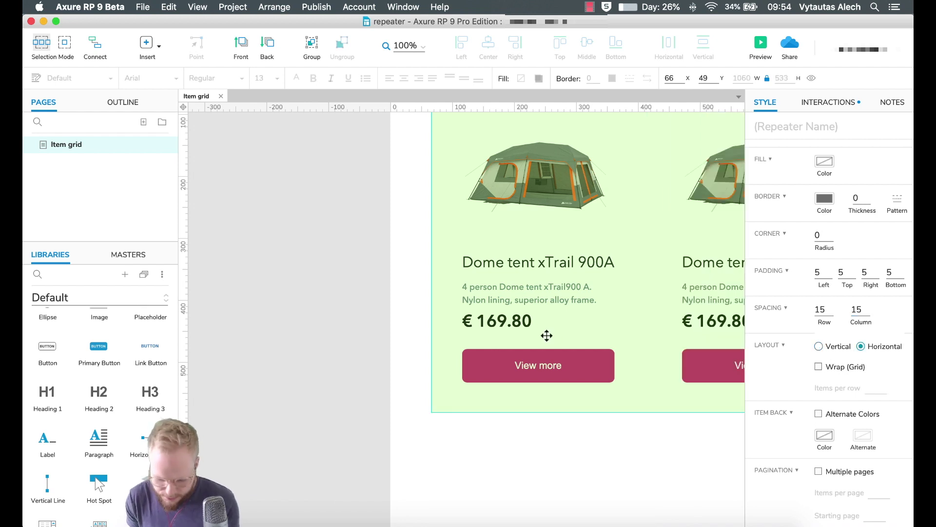
Set column spacing to 30, enable Wrap (Grid), and set 3 items per row.
scroll(546, 335, "up", 1)
scroll(546, 335, "down", 5)
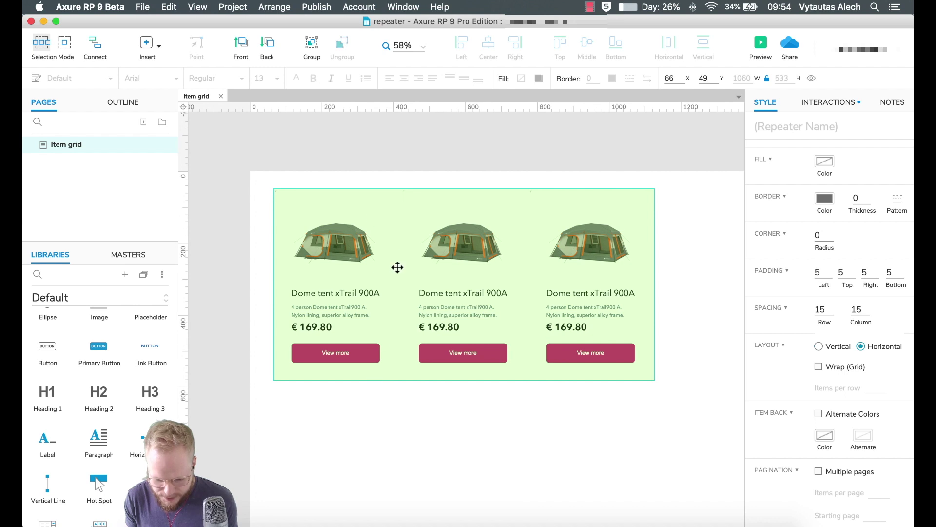
left_click(821, 310)
key("Tab")
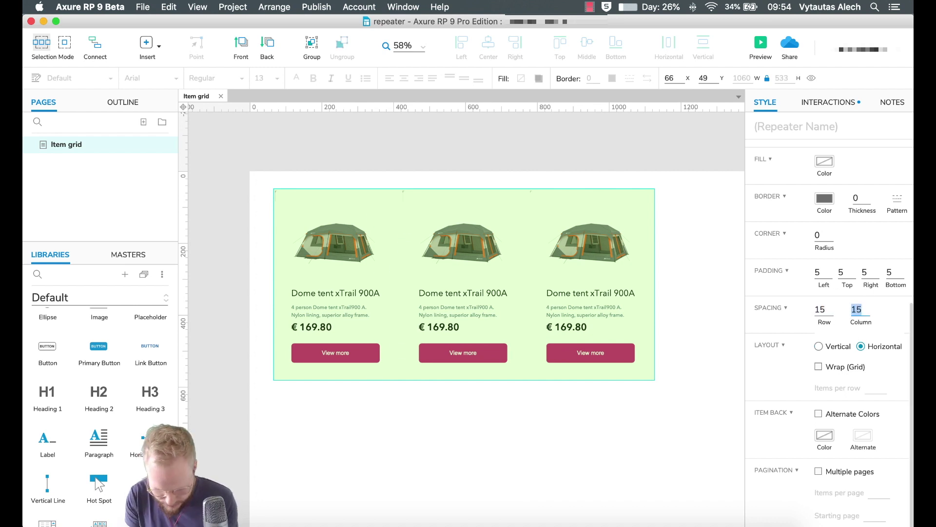
type("30")
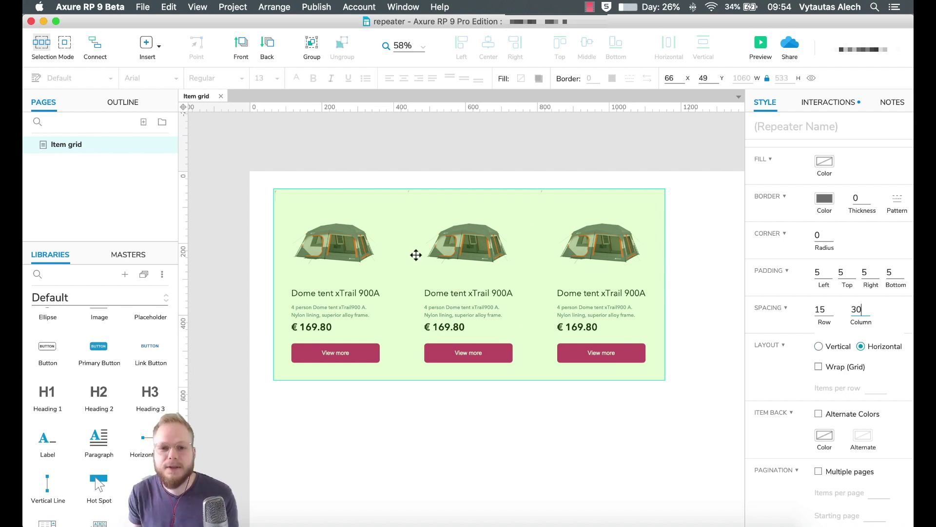
left_click(819, 367)
double_click(866, 388)
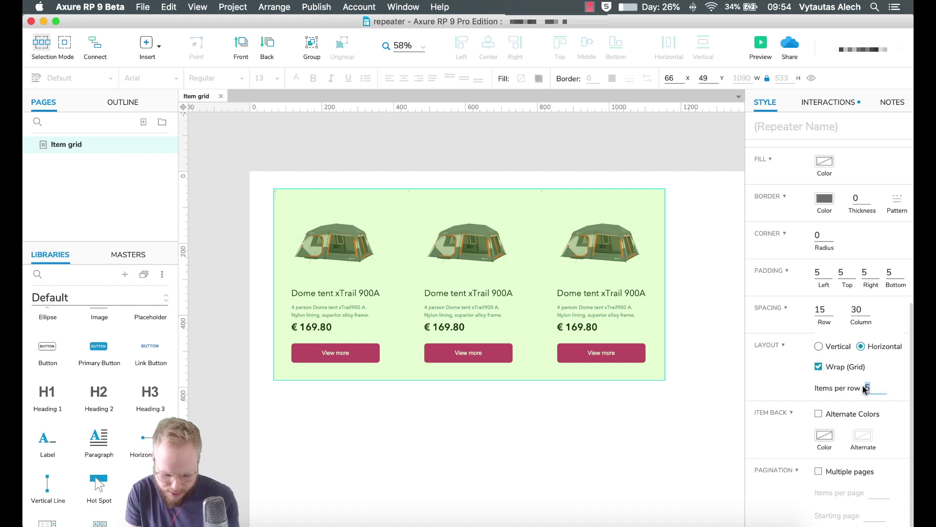
type("3")
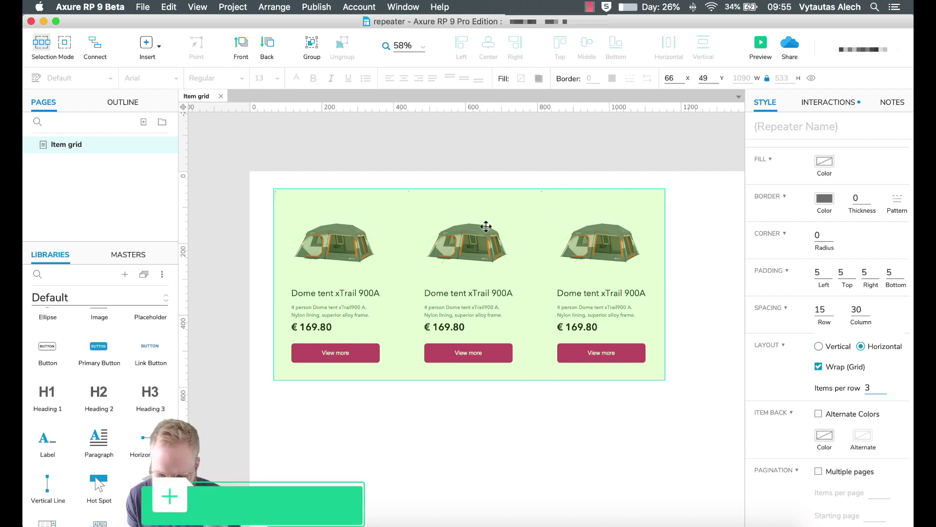
Add six new rows to the repeater's Data table.
scroll(439, 395, "down", 1)
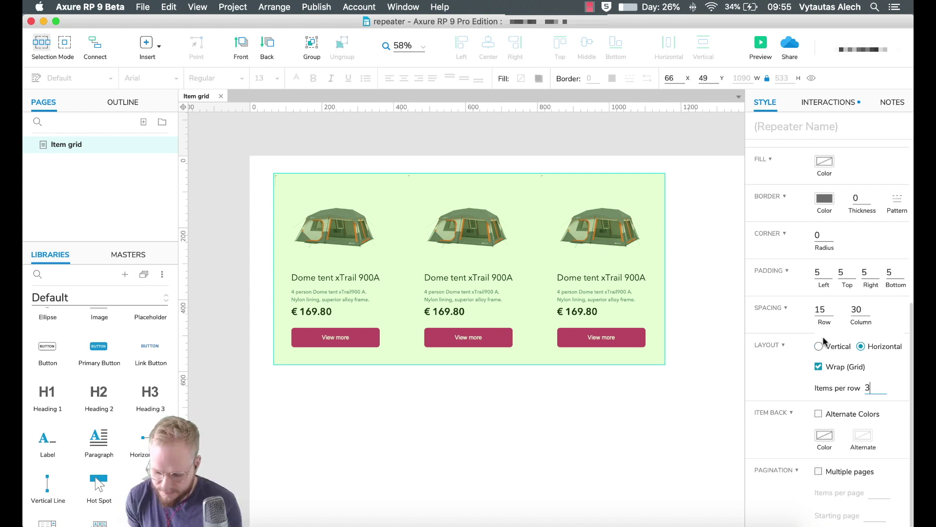
scroll(819, 341, "up", 5)
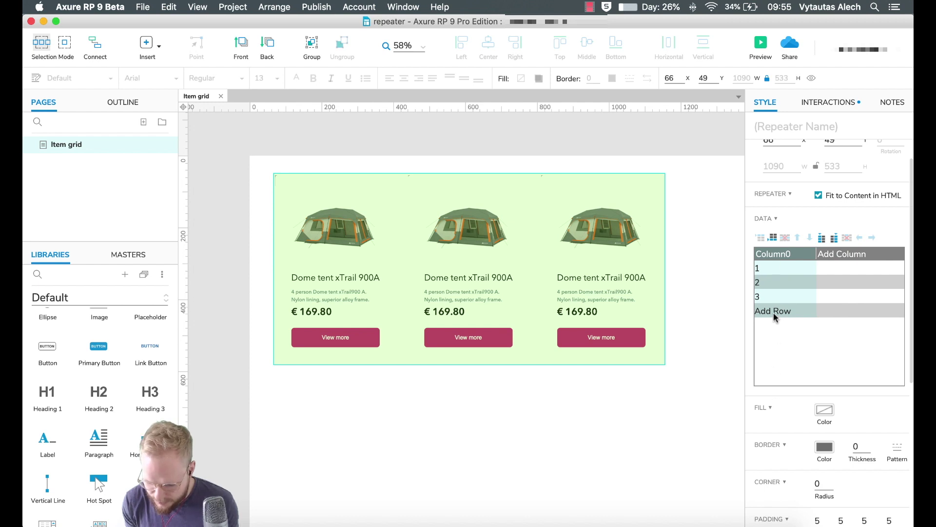
left_click(760, 237)
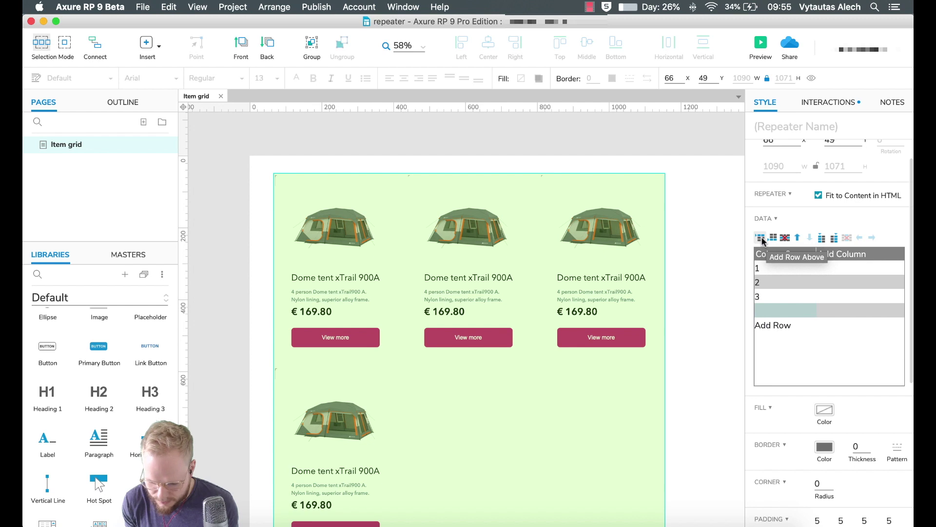
left_click(761, 238)
left_click(760, 239)
left_click(761, 238)
left_click(760, 238)
left_click(761, 239)
Fill the new Column0 cells with 4 and 5.
scroll(770, 288, "down", 1)
scroll(551, 403, "down", 5)
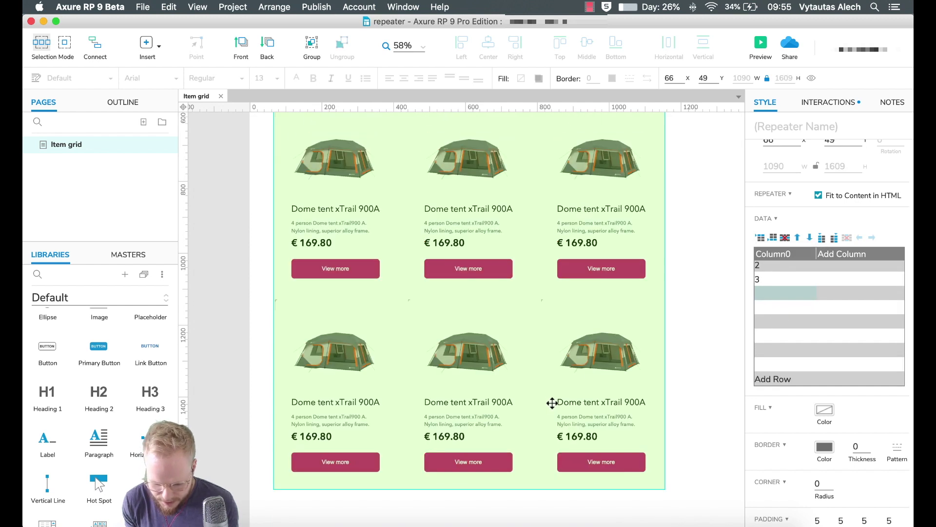
scroll(552, 401, "up", 2)
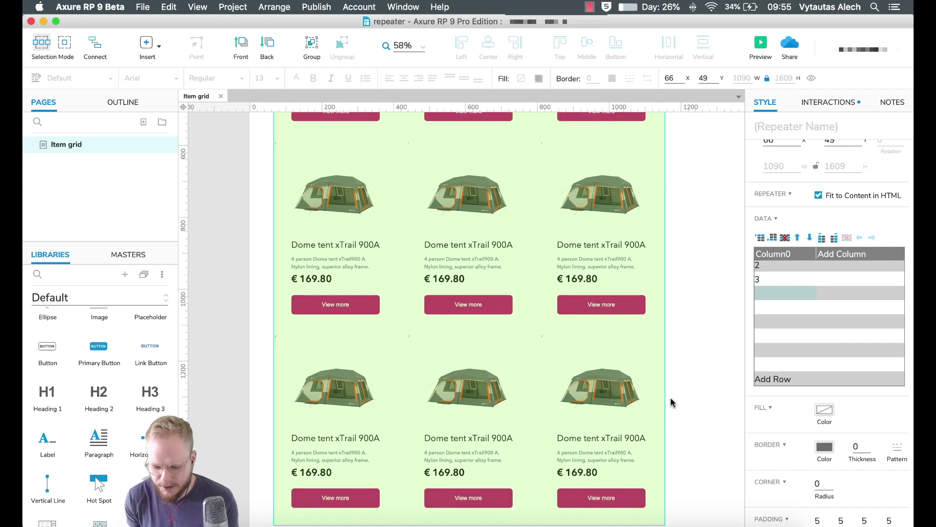
left_click(771, 293)
type("4")
left_click(770, 307)
type("5")
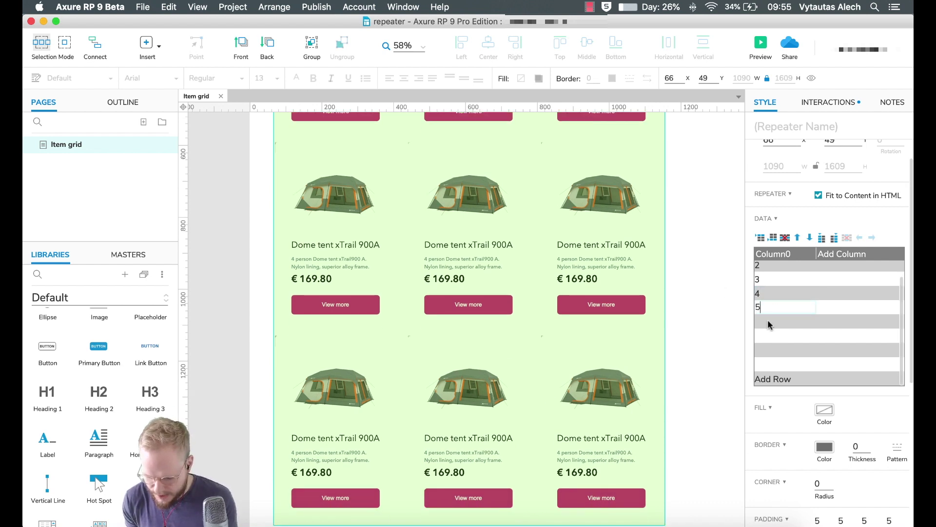
scroll(777, 417, "down", 10)
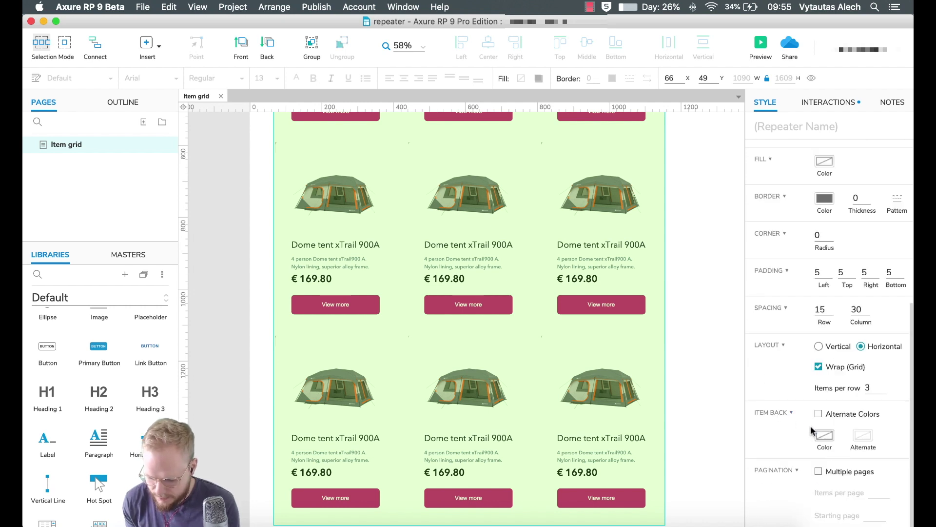
Turn on multiple pages for the repeater with 6 items per page.
left_click(819, 472)
left_click(876, 492)
type("6")
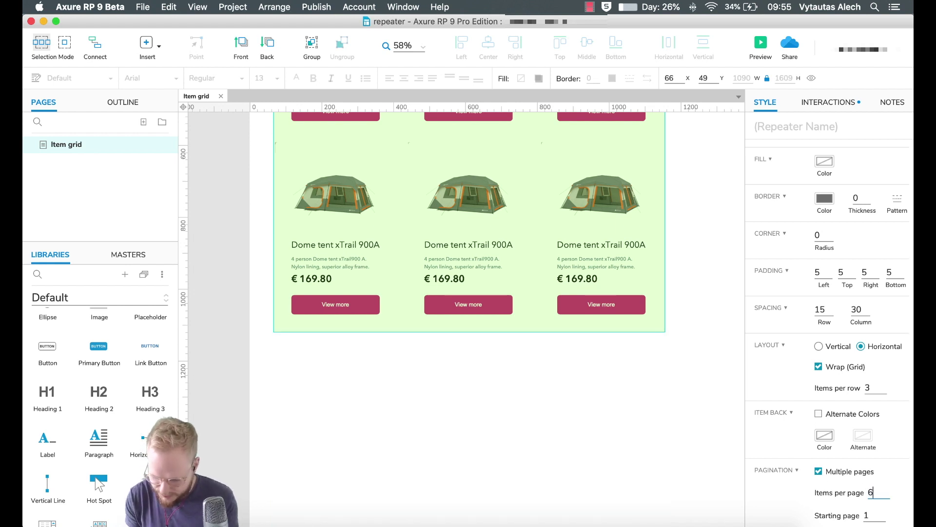
scroll(669, 393, "up", 3)
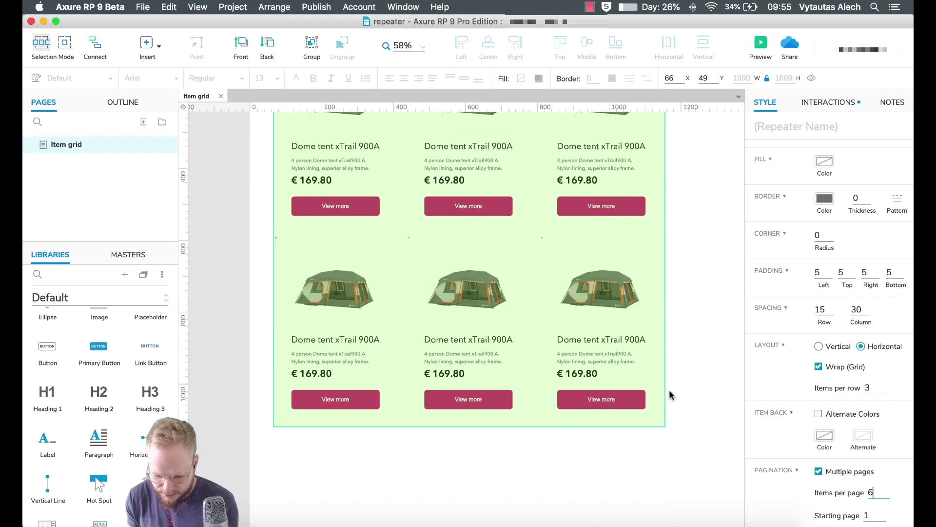
Deselect the repeater and preview the Item grid page in Chrome.
left_click(518, 451)
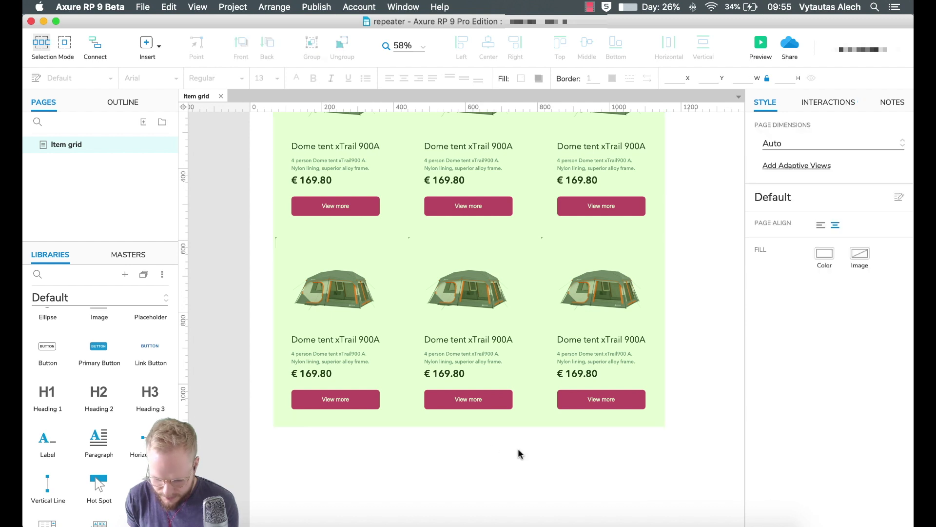
scroll(496, 432, "up", 4)
scroll(495, 432, "down", 5)
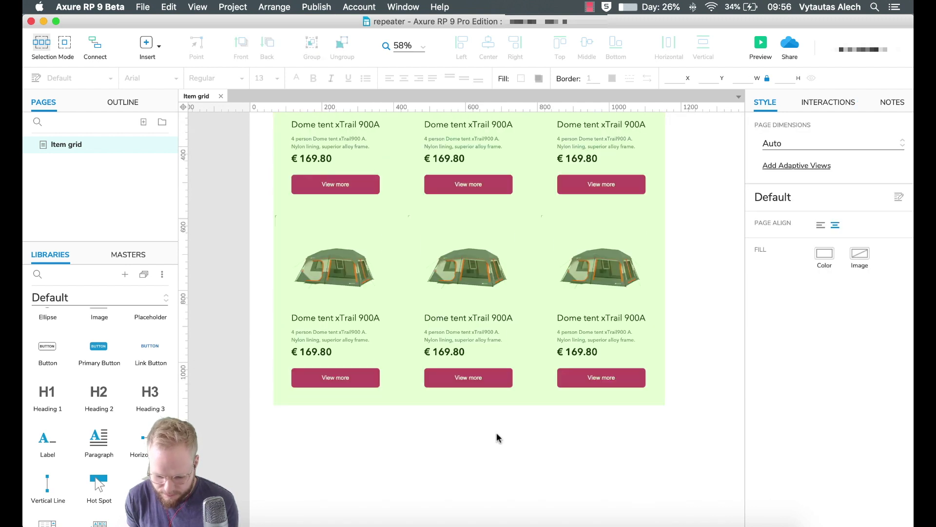
scroll(496, 428, "down", 1)
scroll(572, 431, "down", 1)
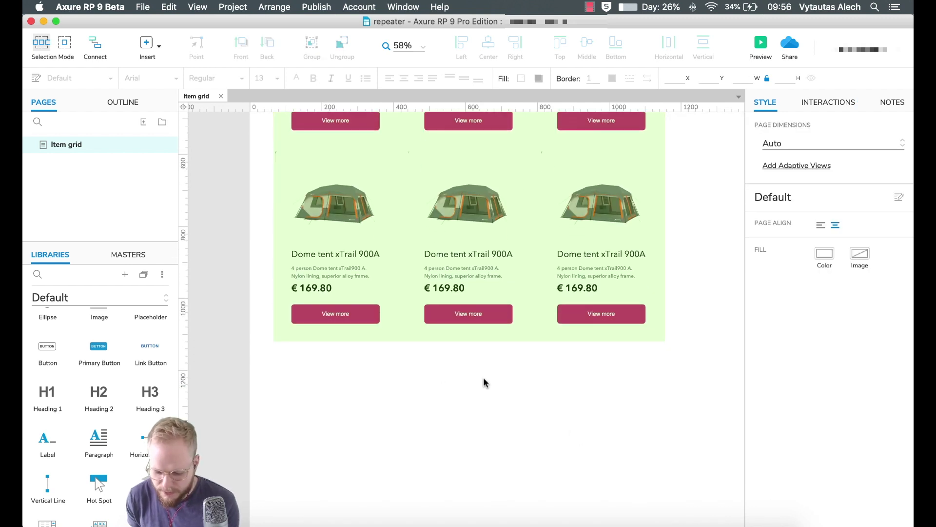
left_click(760, 44)
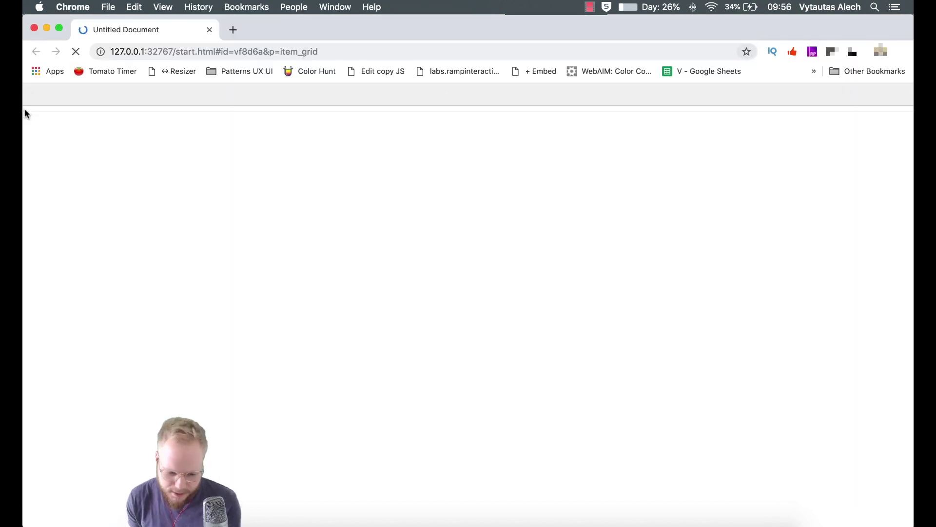
Scroll through the Chrome preview of the three-per-row tent grid, then close the browser.
scroll(466, 216, "down", 5)
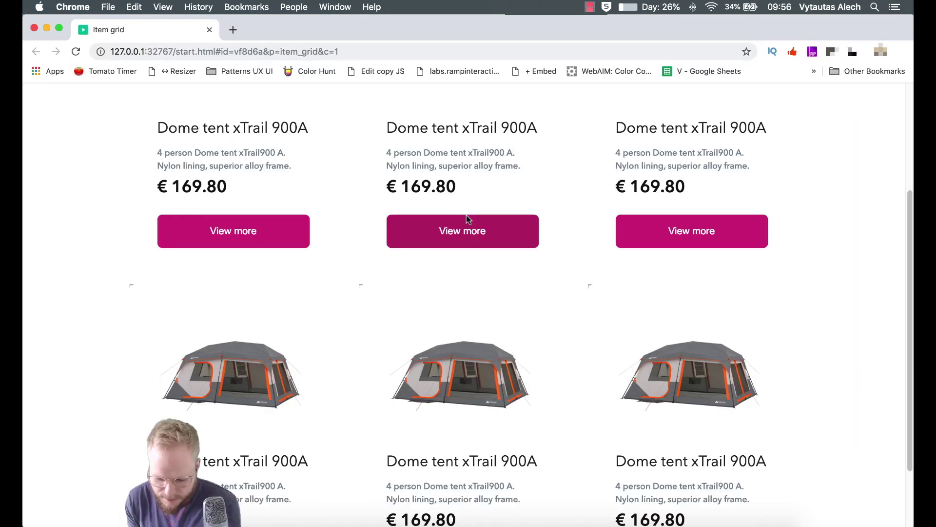
scroll(466, 215, "up", 4)
scroll(469, 221, "down", 4)
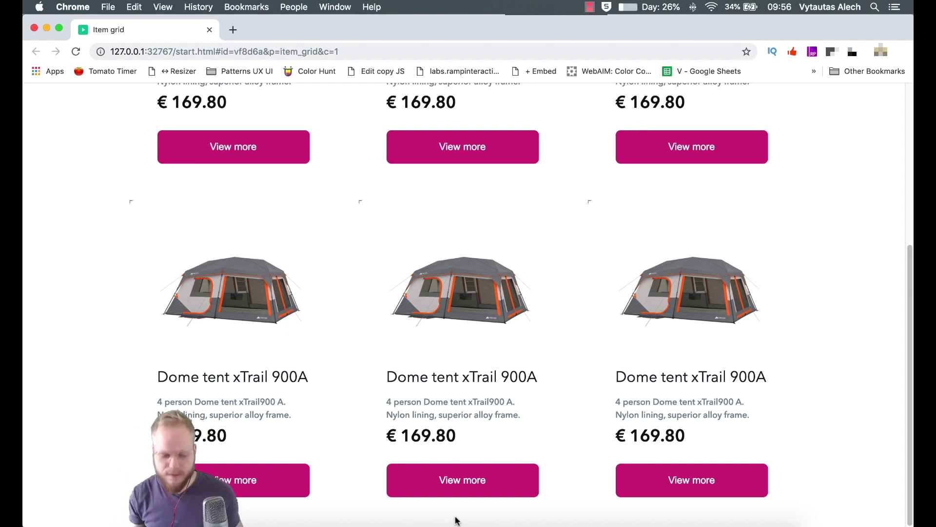
left_click(210, 31)
scroll(593, 293, "up", 1)
Select the repeater and turn off Multiple pages so every item shows on one page.
left_click(518, 211)
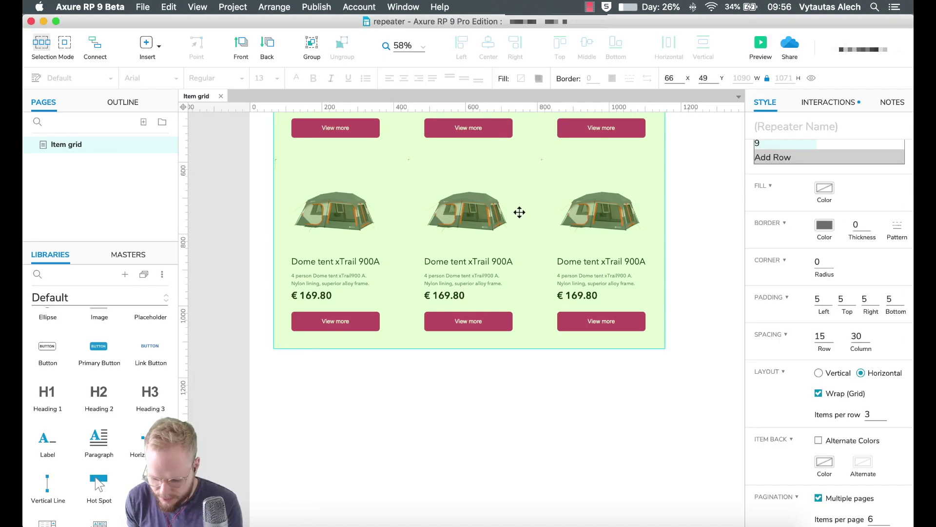
scroll(526, 328, "up", 5)
scroll(795, 404, "down", 1)
left_click(818, 483)
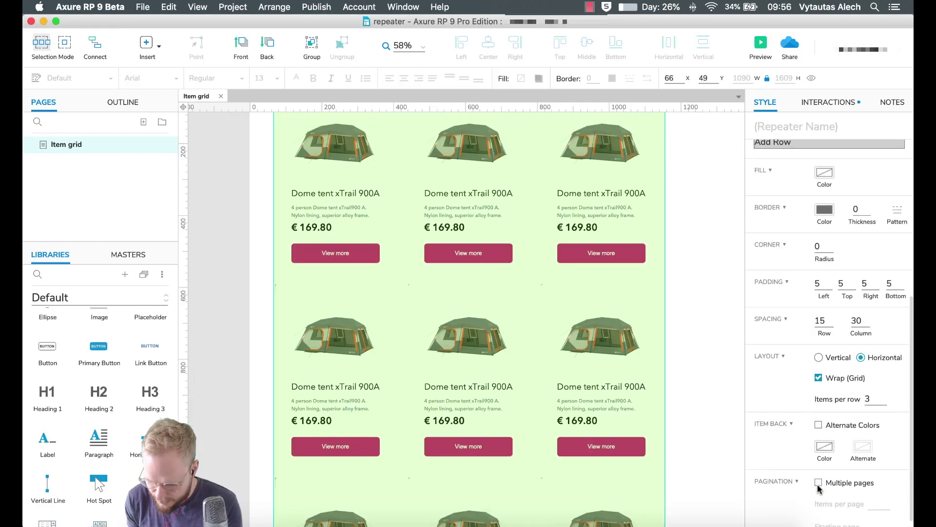
scroll(704, 439, "down", 2)
scroll(615, 441, "down", 4)
scroll(599, 374, "up", 2)
Keep the repeater layout Horizontal and set Items per row to 4.
left_click(819, 357)
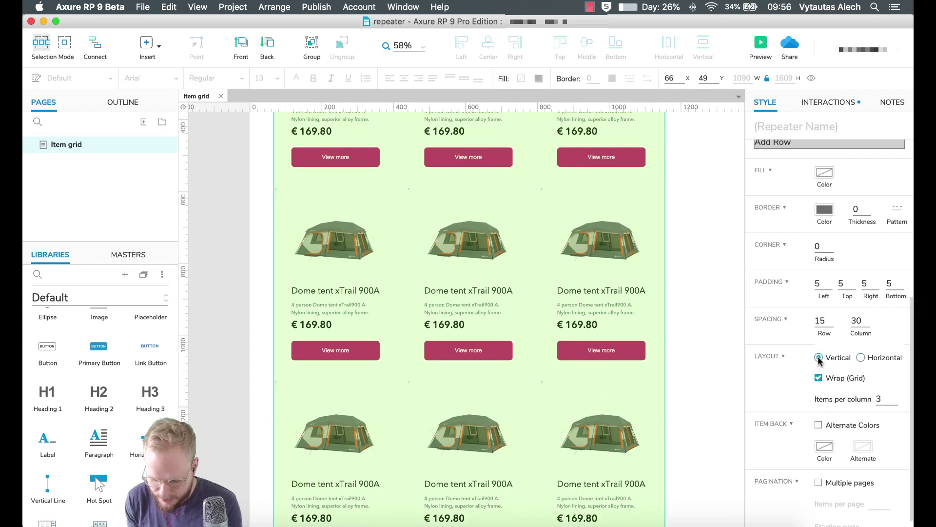
left_click(862, 358)
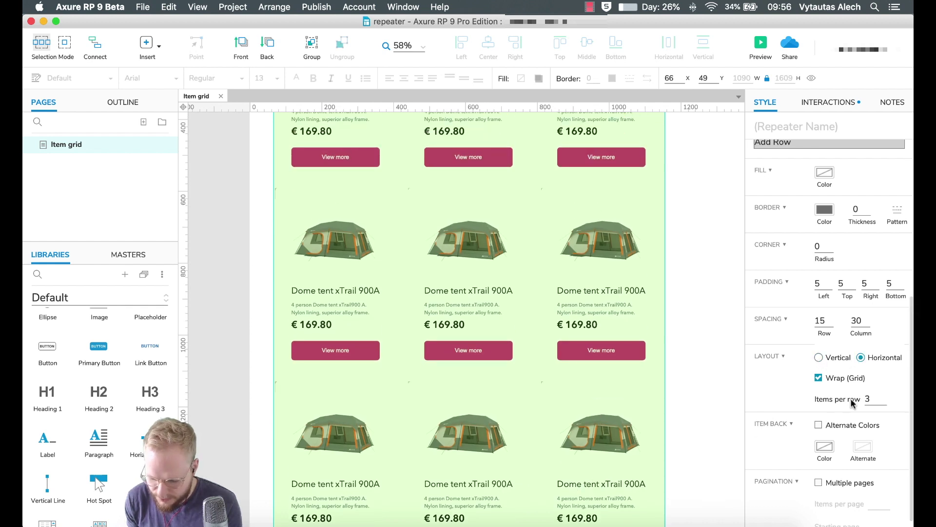
type("4")
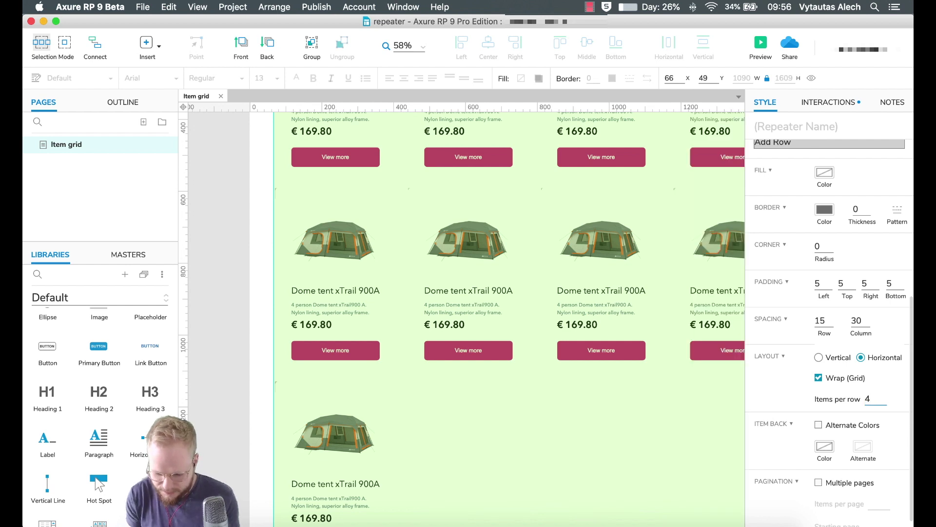
scroll(606, 255, "up", 3)
scroll(606, 255, "right", 5)
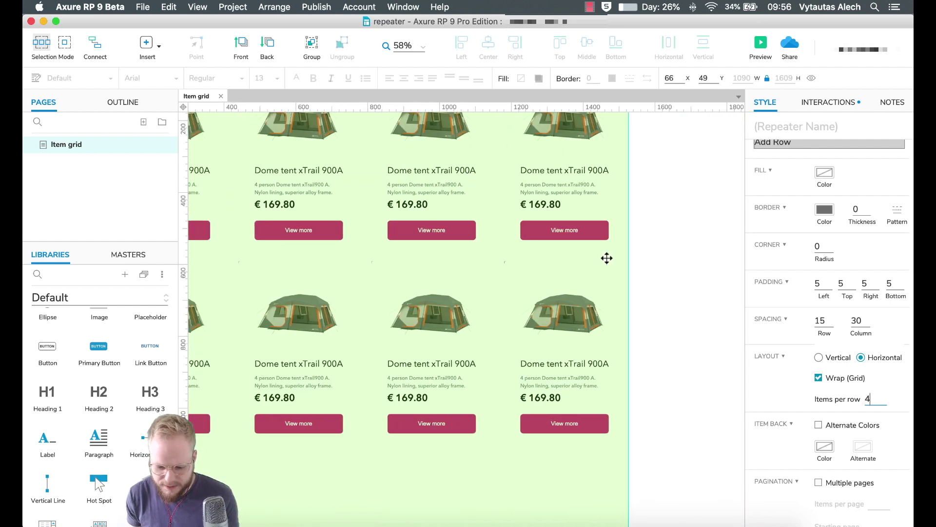
scroll(606, 257, "left", 4)
scroll(606, 257, "up", 1)
In the repeater item, remove the card rectangle's background fill.
double_click(409, 189)
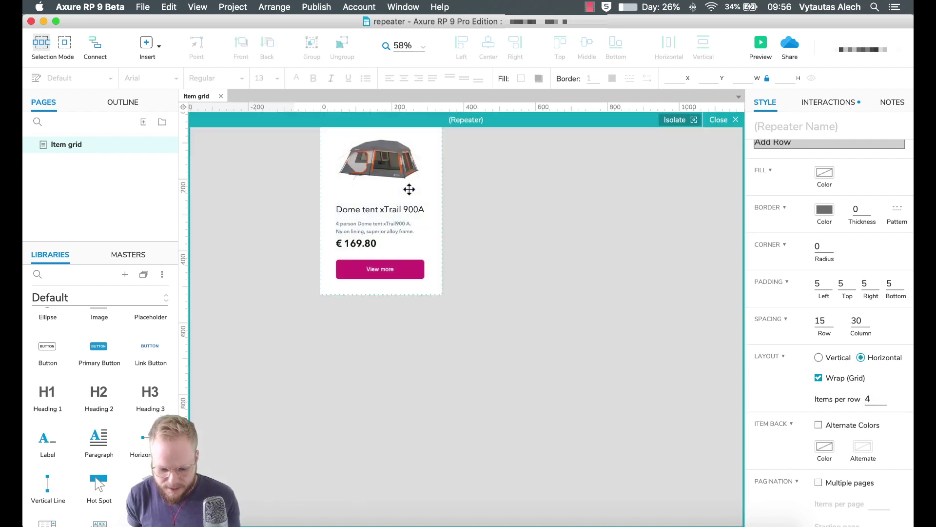
left_click(434, 175)
left_click(436, 183)
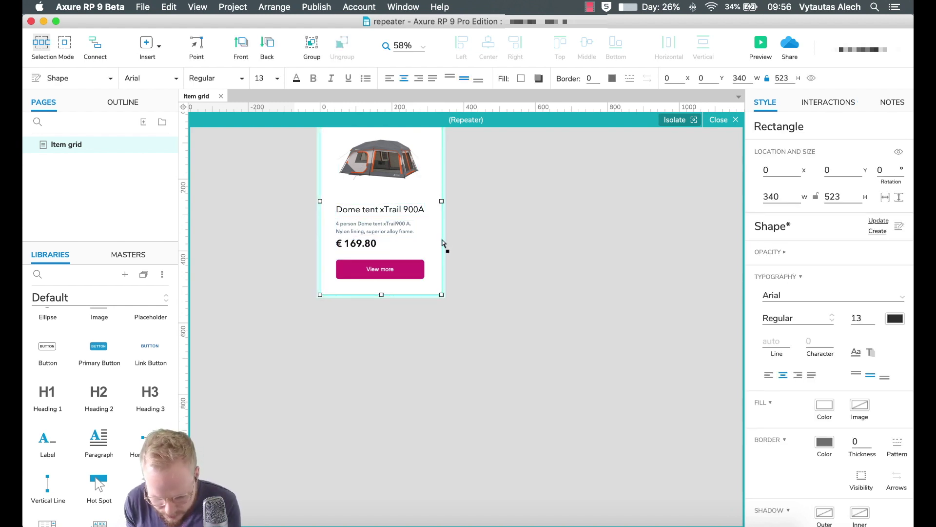
left_click(825, 406)
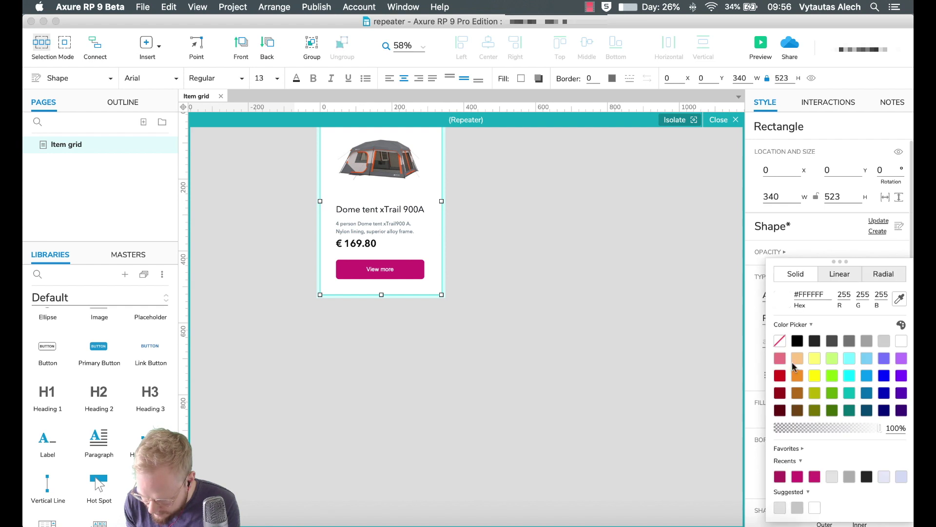
left_click(780, 340)
left_click(760, 346)
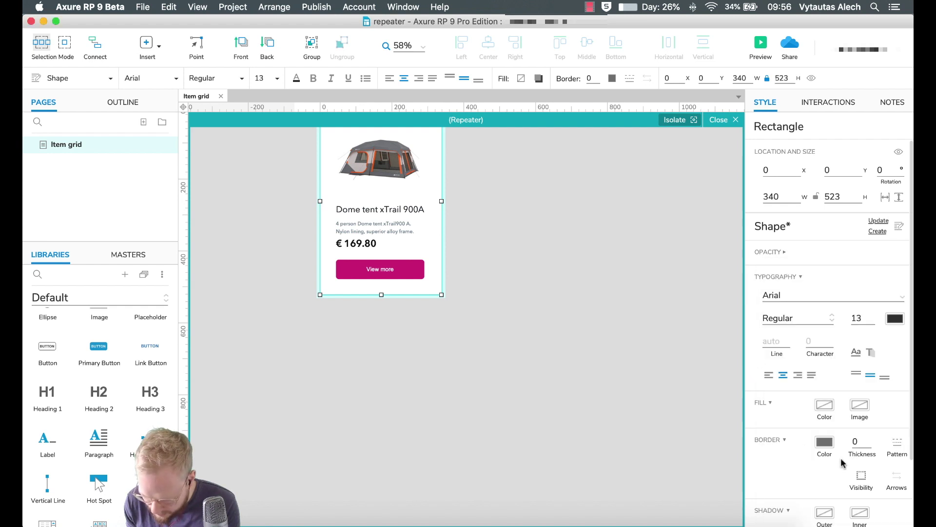
Give the card rectangle a light grey border with thickness 1.
left_click(825, 442)
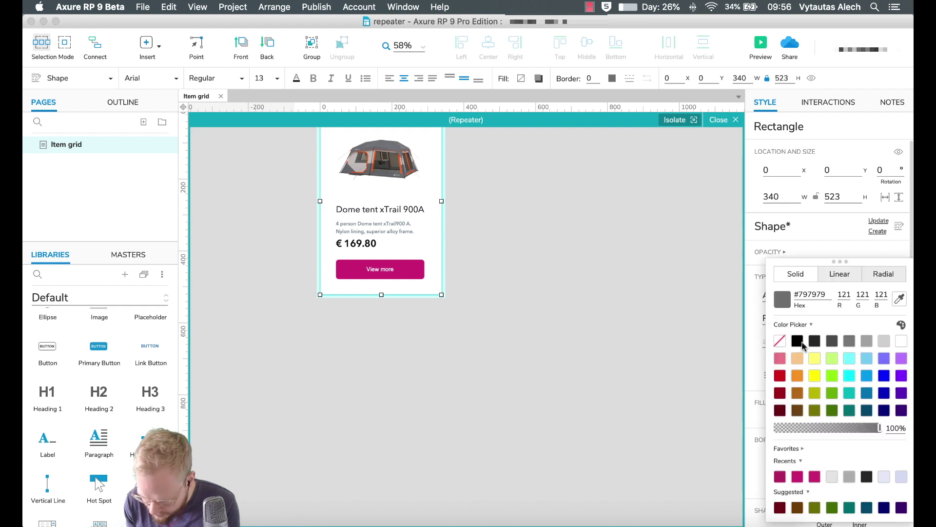
left_click(867, 341)
left_click(759, 367)
left_click(857, 442)
Leave item editing, select the repeater grid and preview the page in Chrome.
left_click(548, 272)
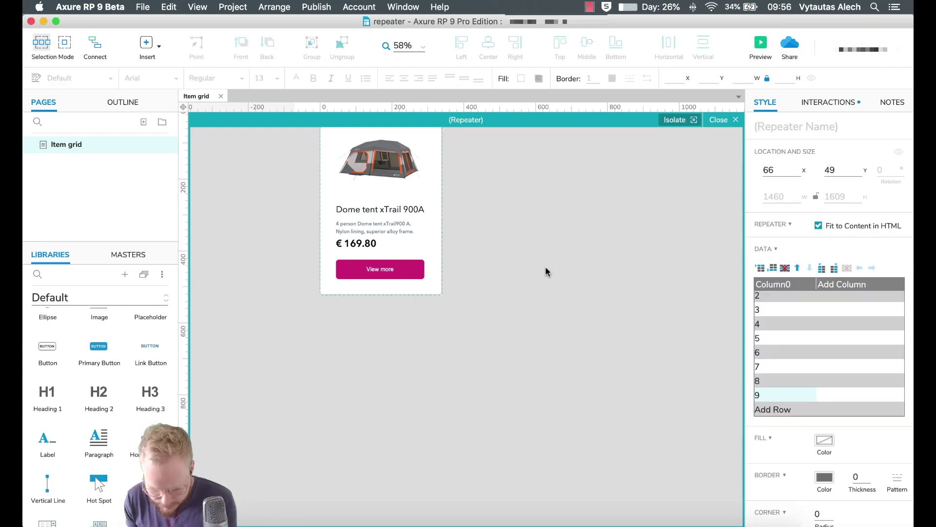
left_click(719, 119)
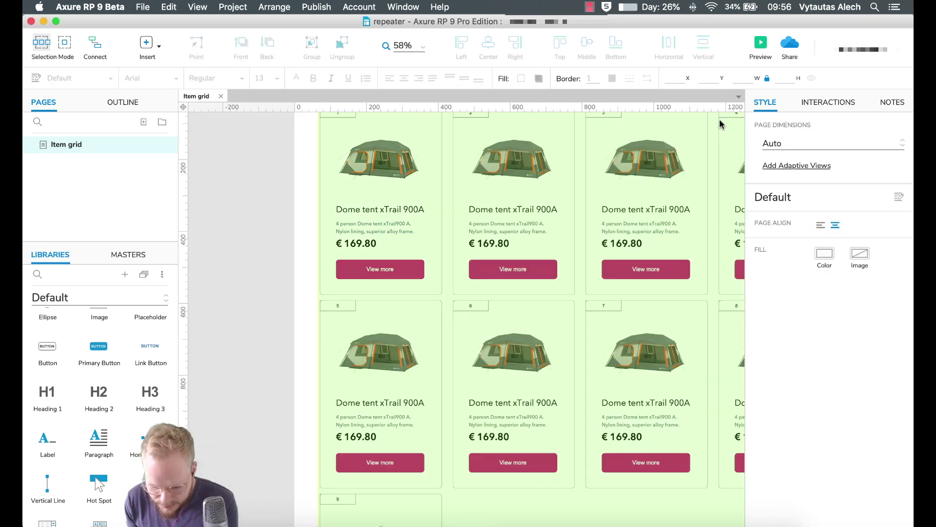
scroll(268, 278, "up", 2)
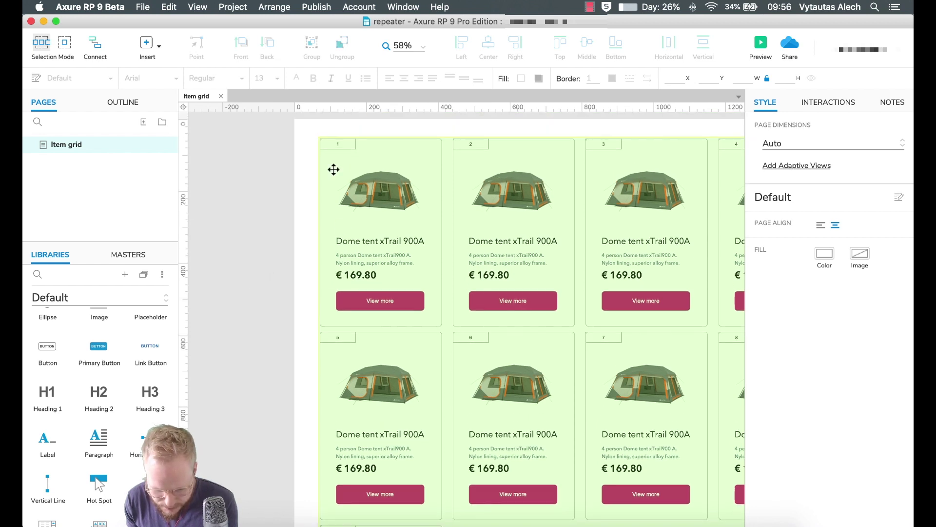
scroll(382, 187, "right", 5)
scroll(381, 187, "down", 1)
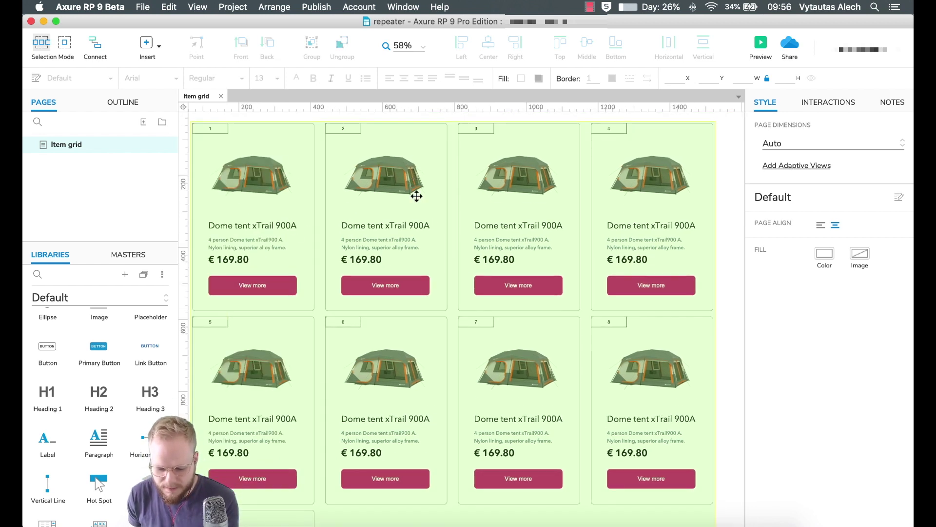
left_click(611, 325)
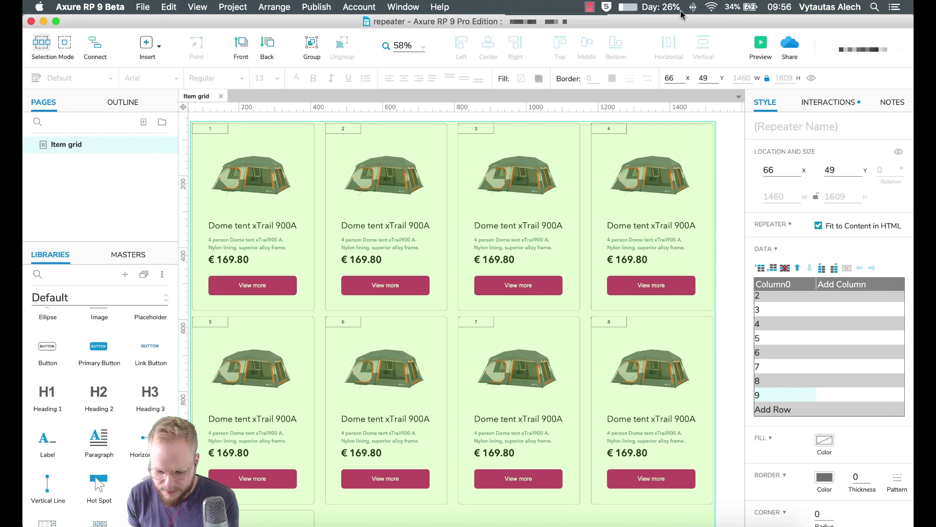
left_click(760, 43)
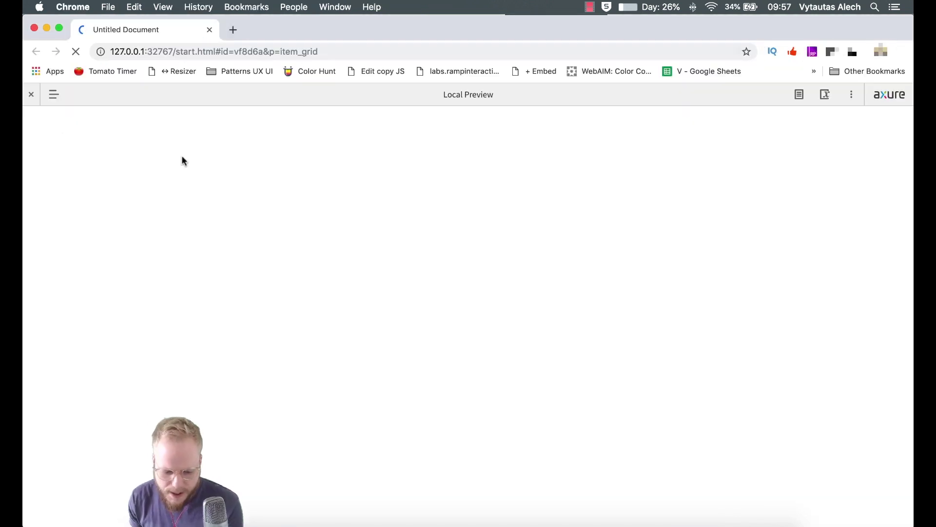
Hide the preview toolbar, scroll through the outlined four-per-row tent cards, then close Chrome.
left_click(31, 97)
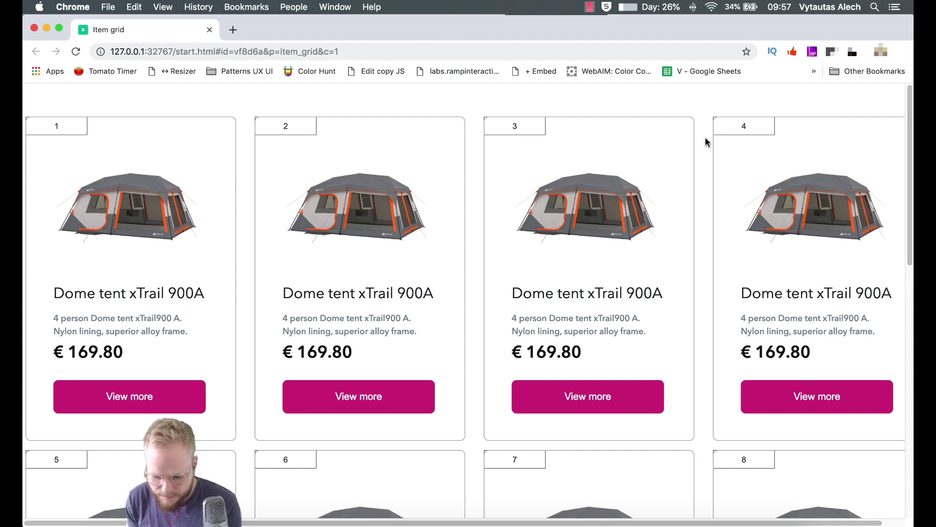
scroll(770, 293, "down", 5)
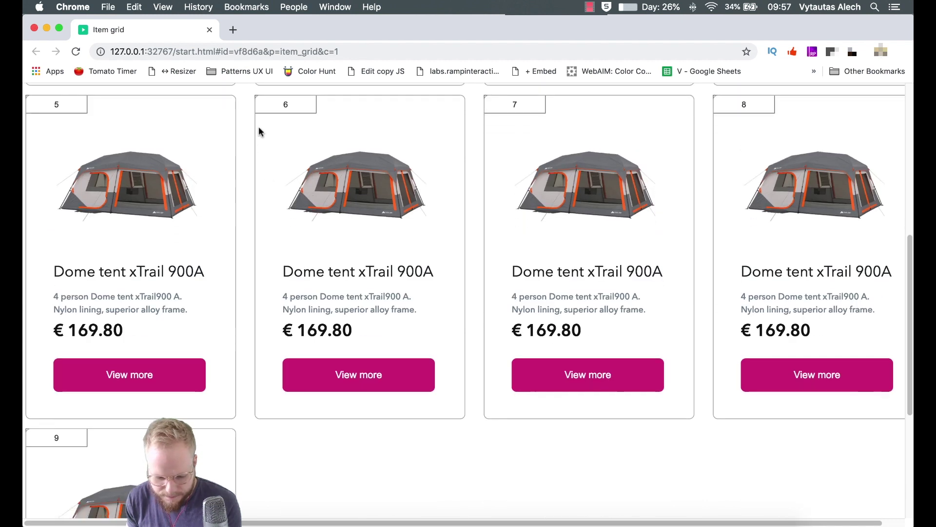
left_click(210, 31)
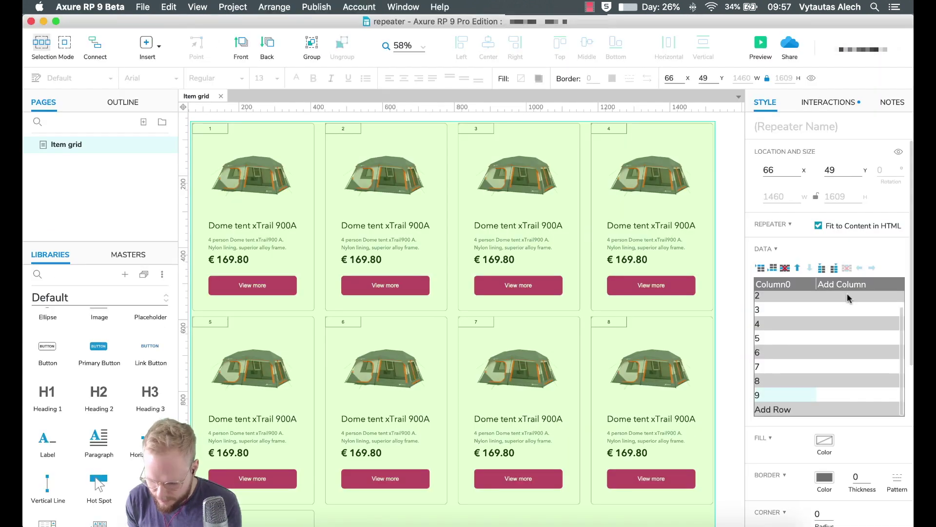
Set the repeater data's row 2 value in Column0 to 2.
double_click(777, 297)
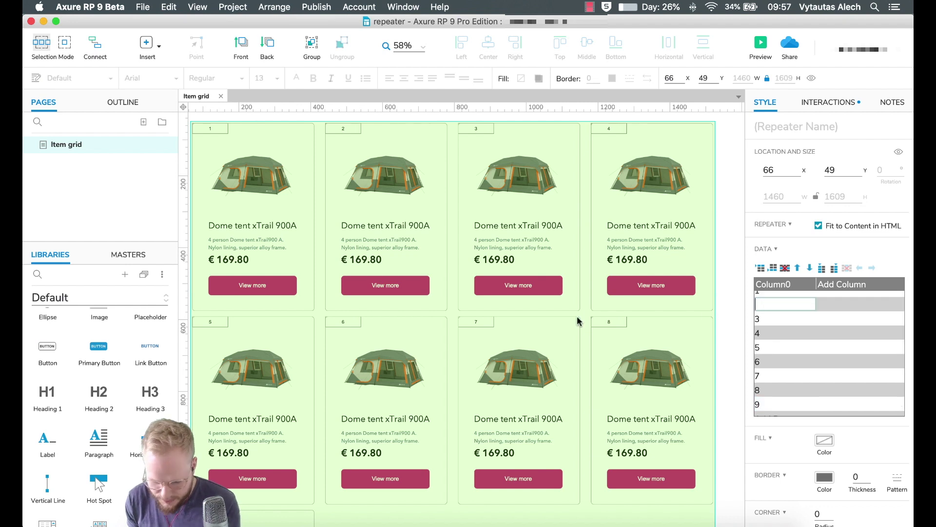
key("BackSpace")
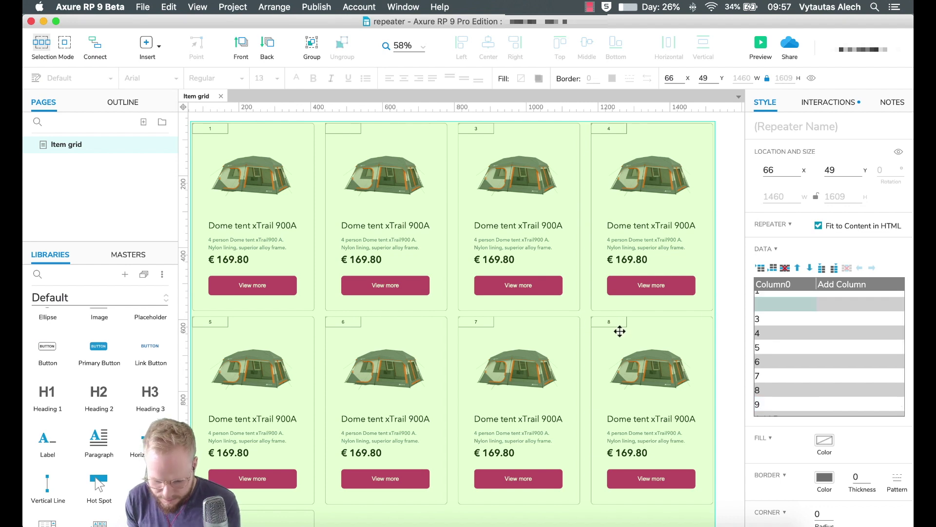
left_click(769, 303)
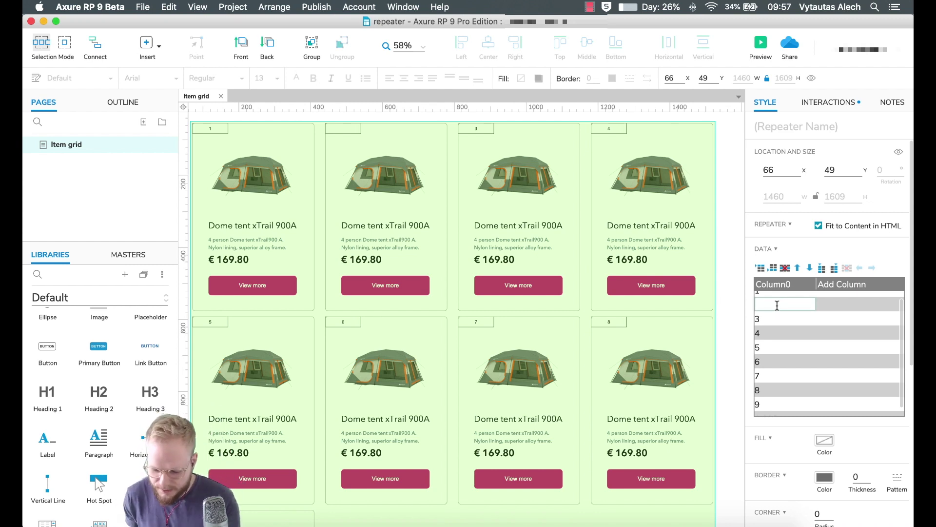
type("2")
key("Return")
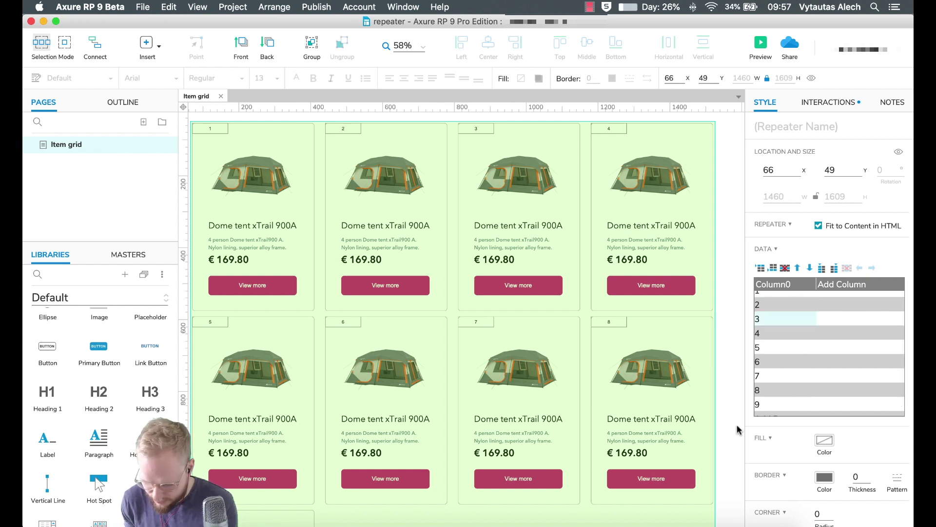
Set the repeater's row spacing to 30, then deselect it.
scroll(862, 316, "down", 3)
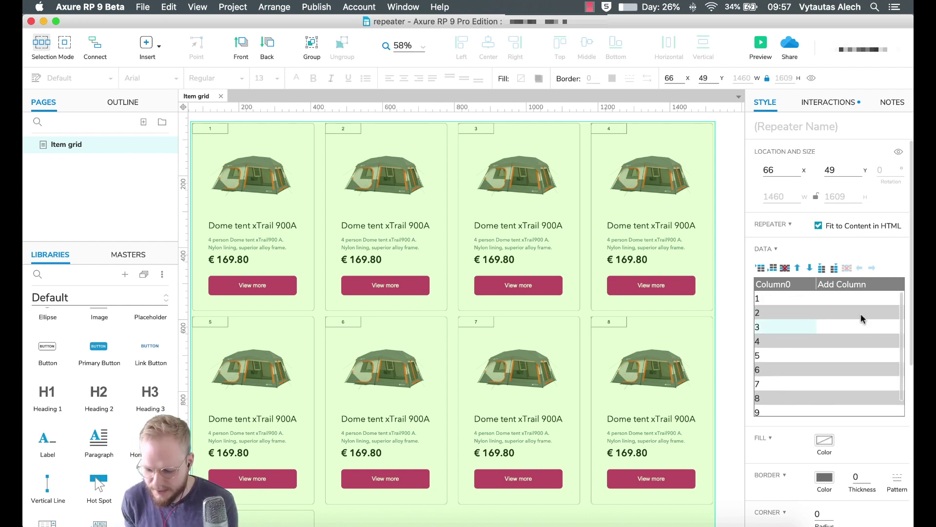
scroll(854, 430, "down", 5)
left_click(825, 393)
type("30")
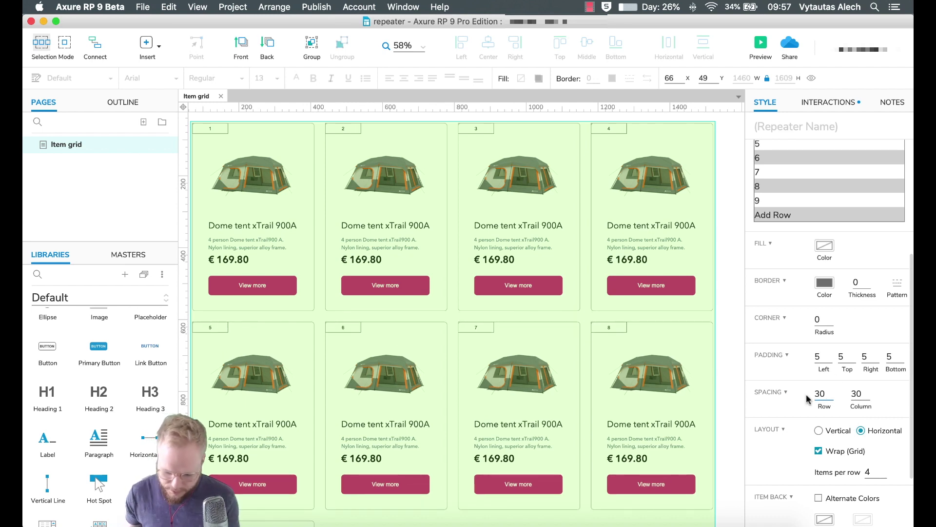
scroll(372, 368, "left", 5)
scroll(372, 368, "up", 1)
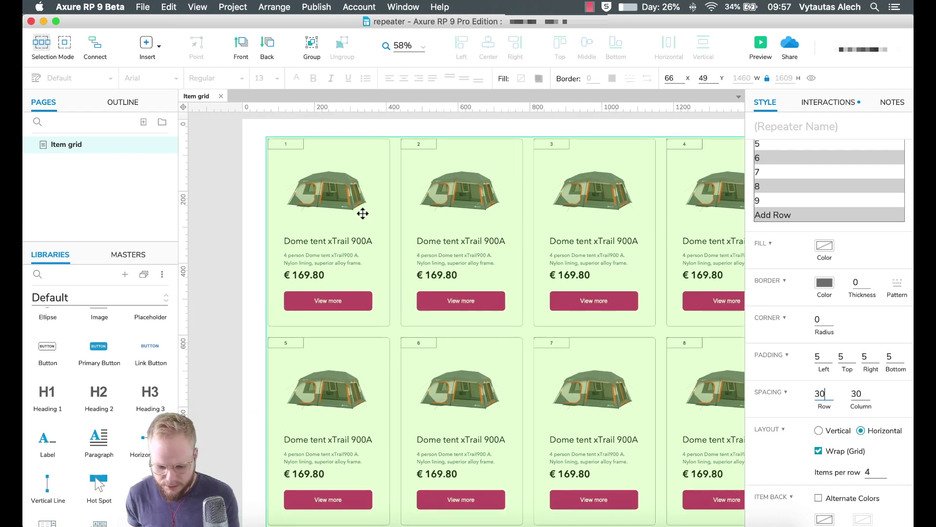
scroll(498, 262, "up", 3)
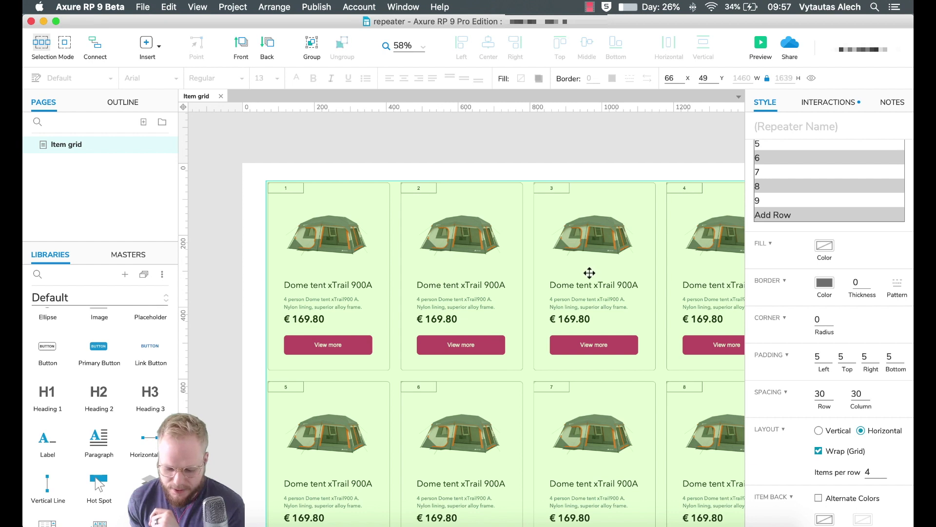
left_click(554, 155)
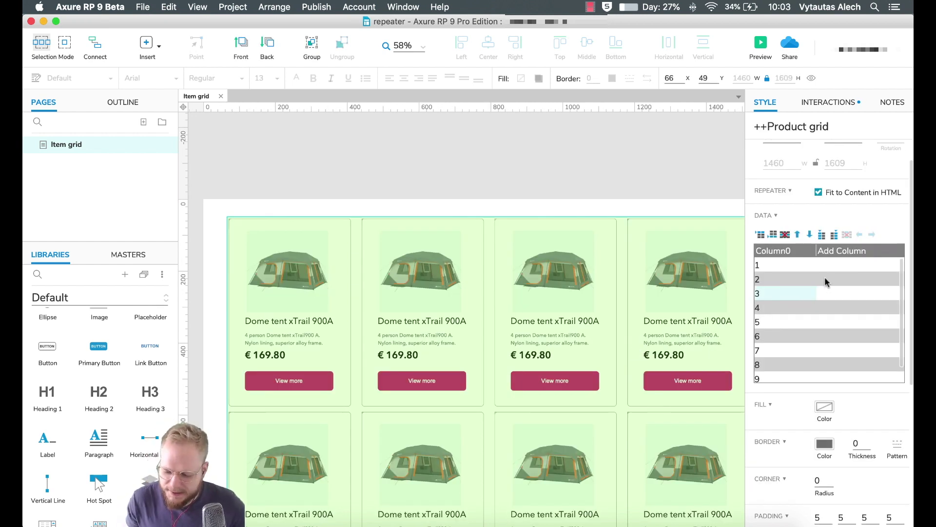
Rename data column Column0 to Image and add a Product_name column.
left_click(779, 251)
double_click(780, 251)
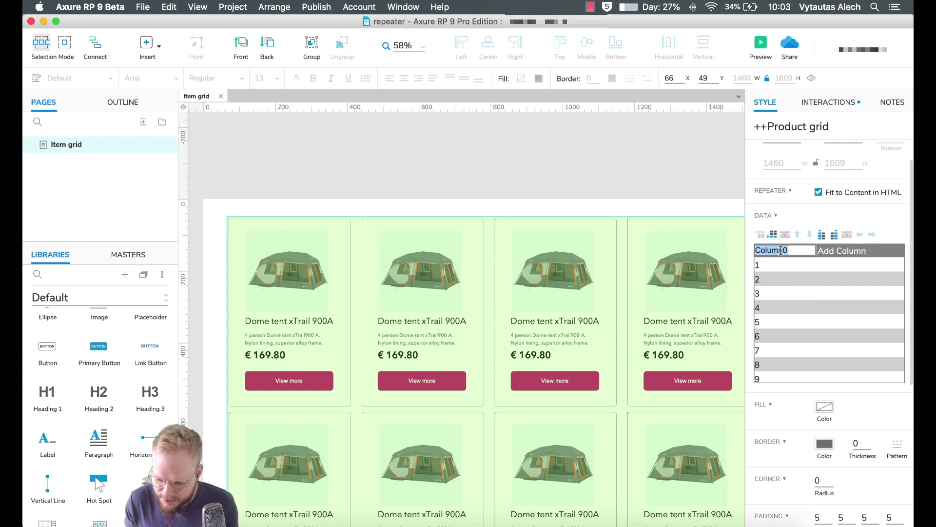
type("Imag")
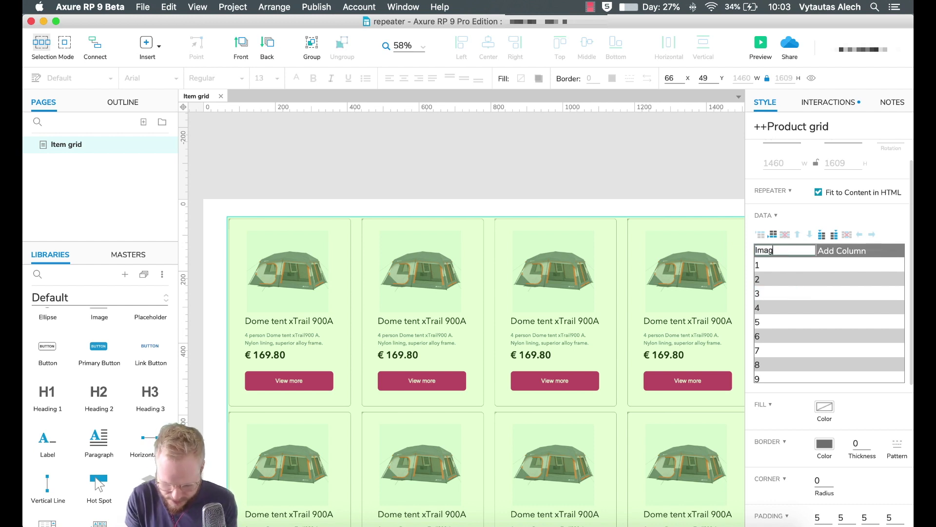
type("e")
key("Return")
double_click(854, 249)
type("Product_name")
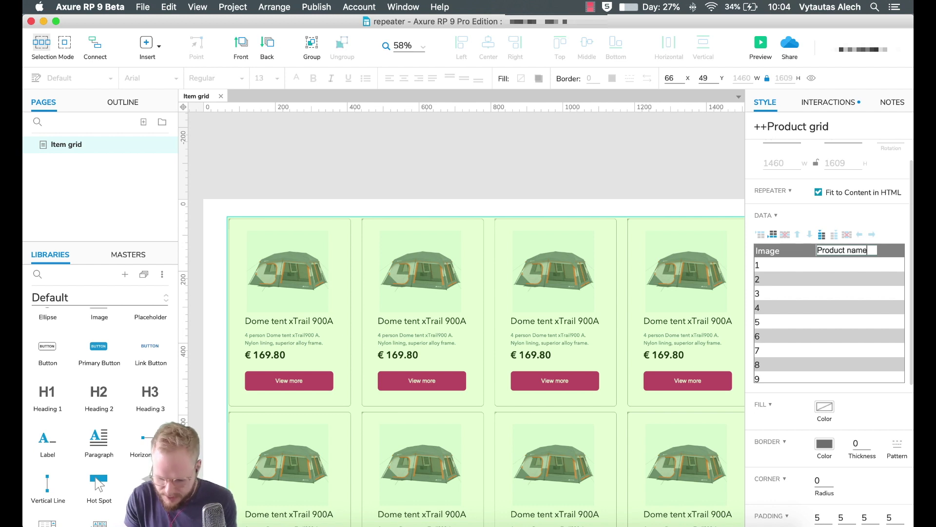
left_click(841, 276)
Cancel an extra 'Sub' column and a row 1 edit, then switch to Chrome.
left_click(892, 251)
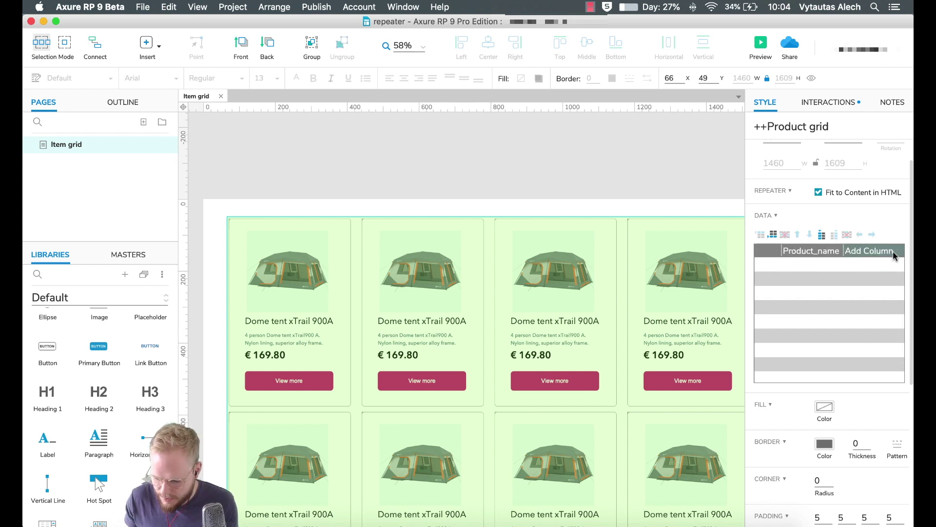
type("Sub")
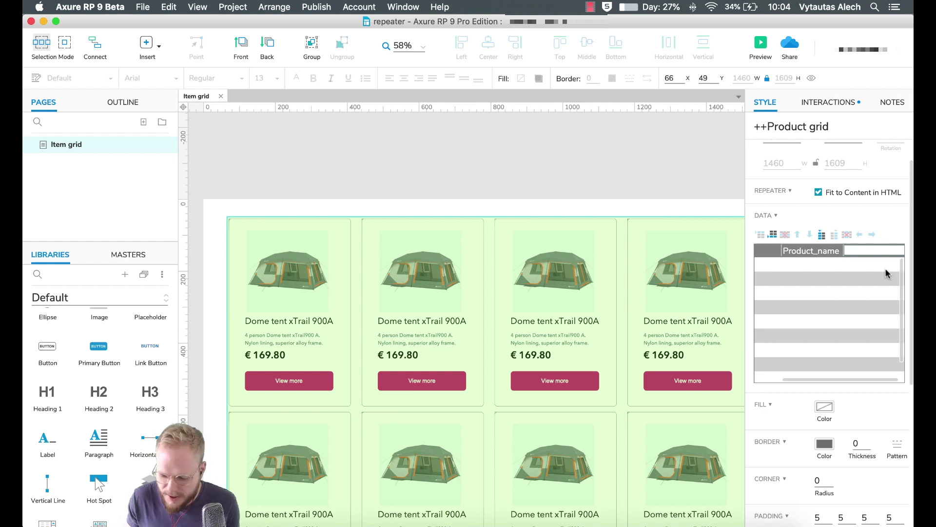
key("Escape")
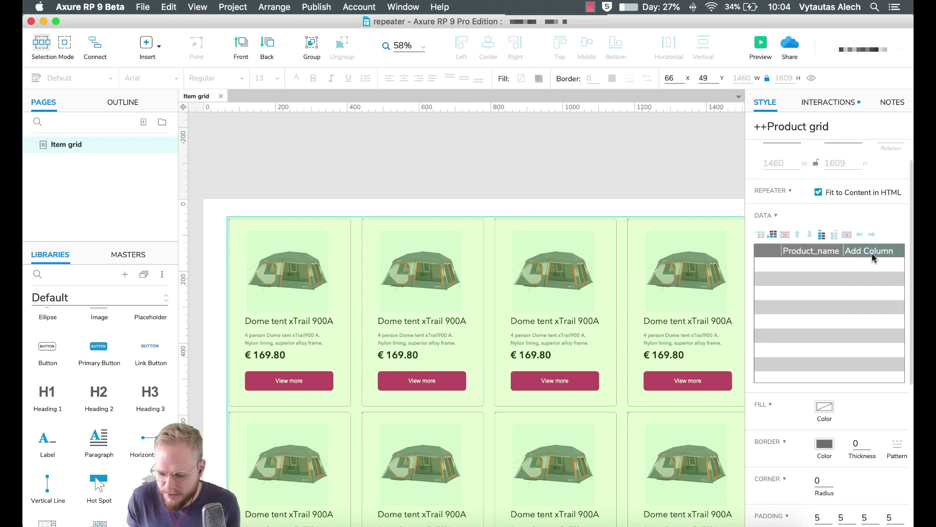
left_click(777, 267)
key("Escape")
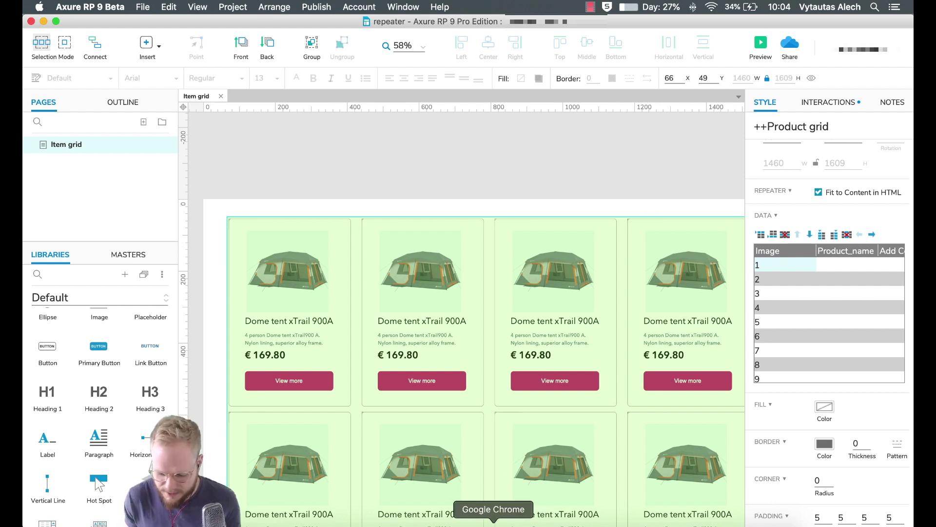
left_click(493, 523)
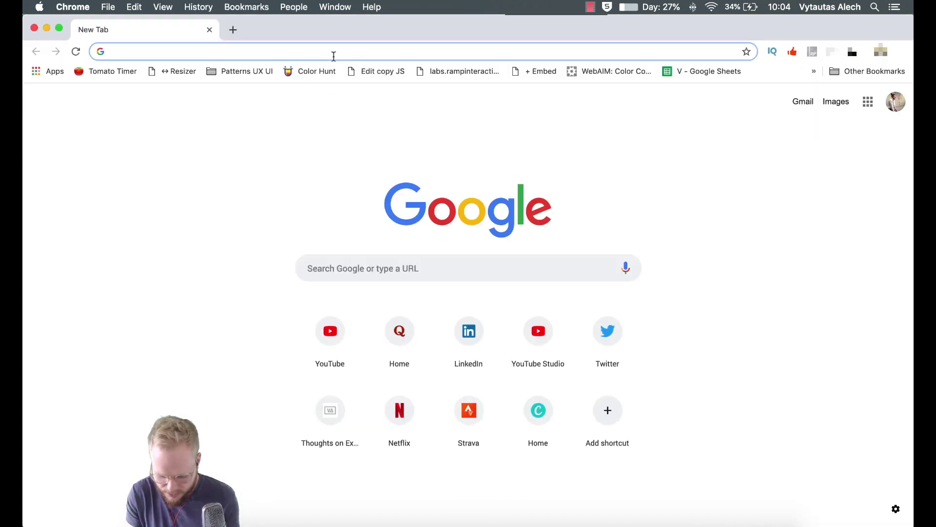
Search Google for 'google' from the new tab's address bar.
type("google")
key("Return")
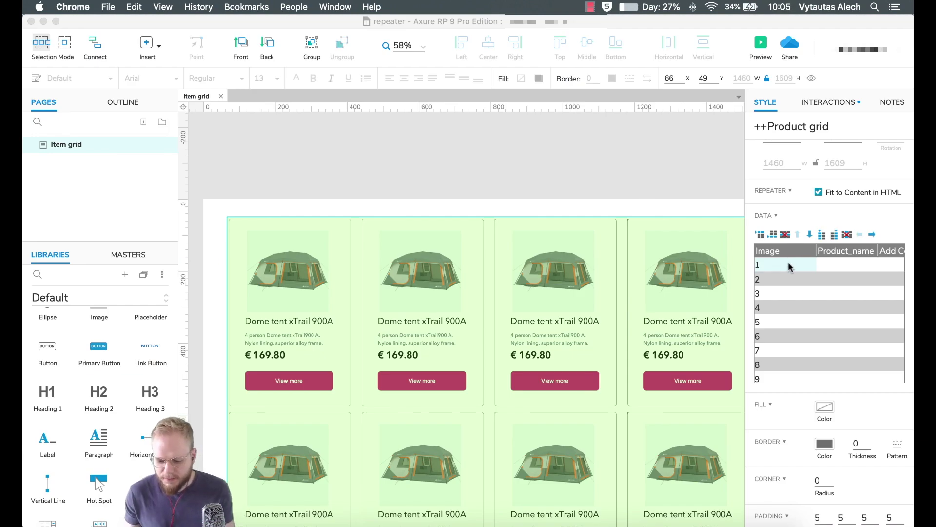
Import 1.jpeg from the tents folder into row 1's Image cell.
left_click(788, 263)
left_click(784, 278)
right_click(792, 264)
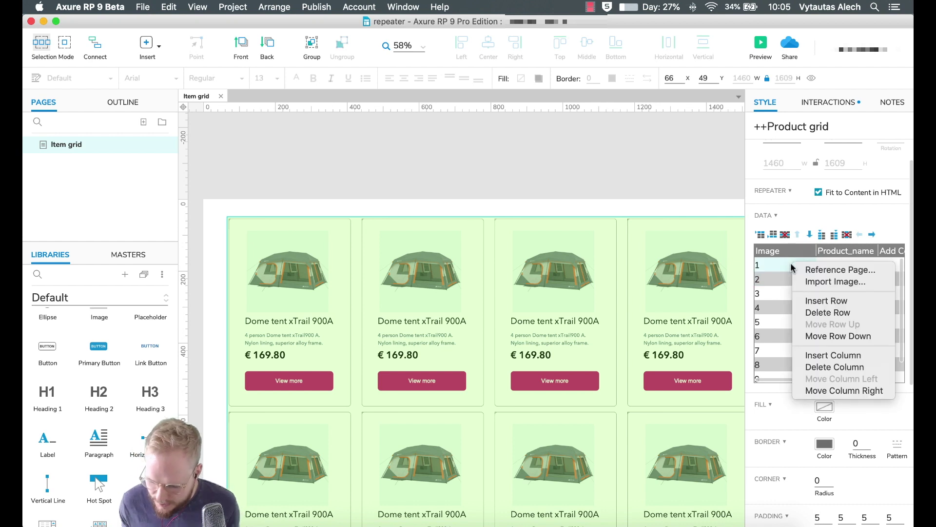
left_click(836, 282)
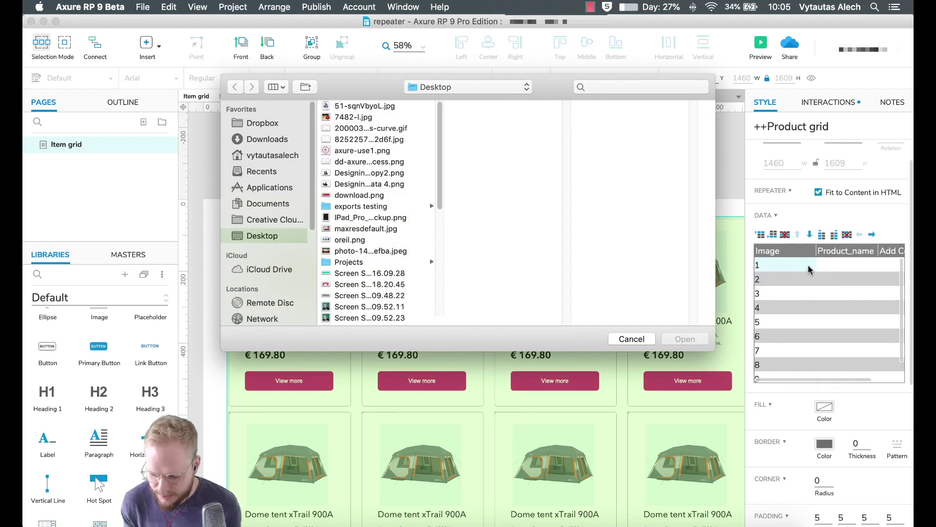
scroll(375, 261, "down", 5)
left_click(356, 277)
left_click(469, 106)
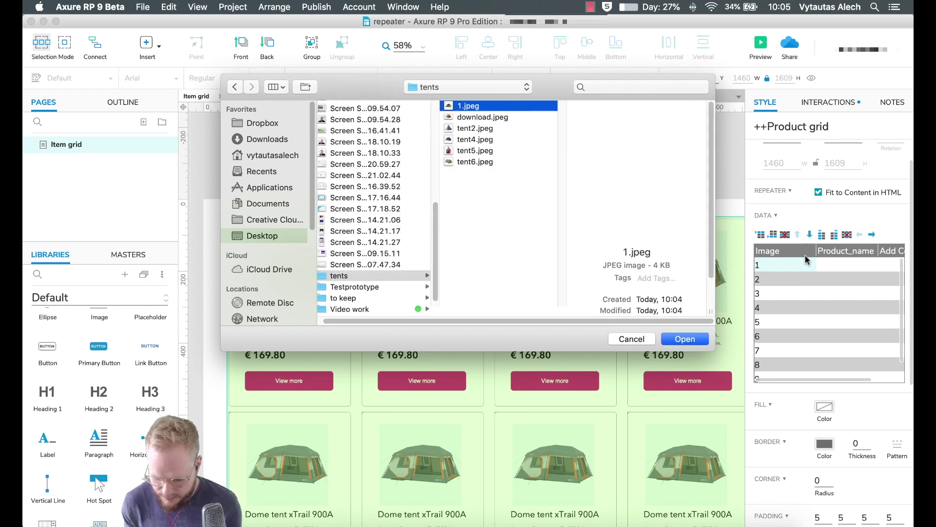
left_click(685, 339)
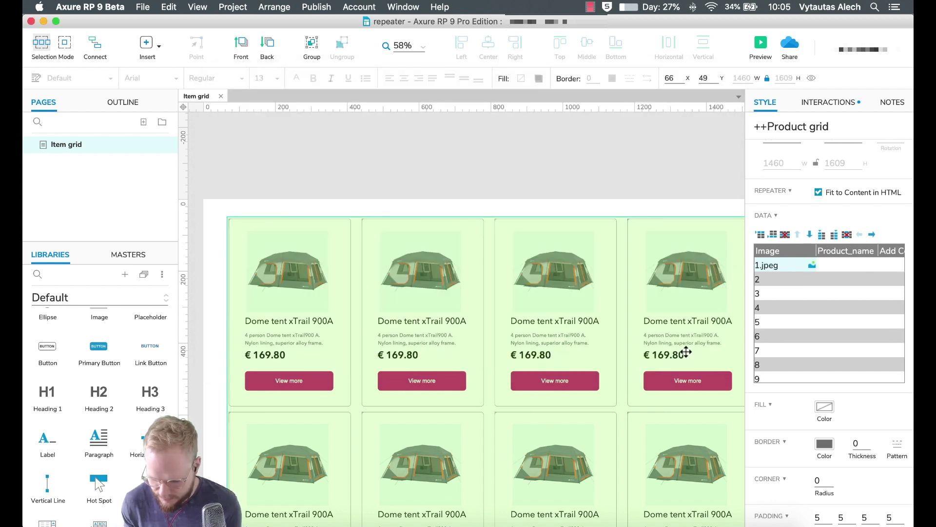
Import another tent image from the tents folder into row 3's Image cell.
right_click(783, 276)
left_click(806, 265)
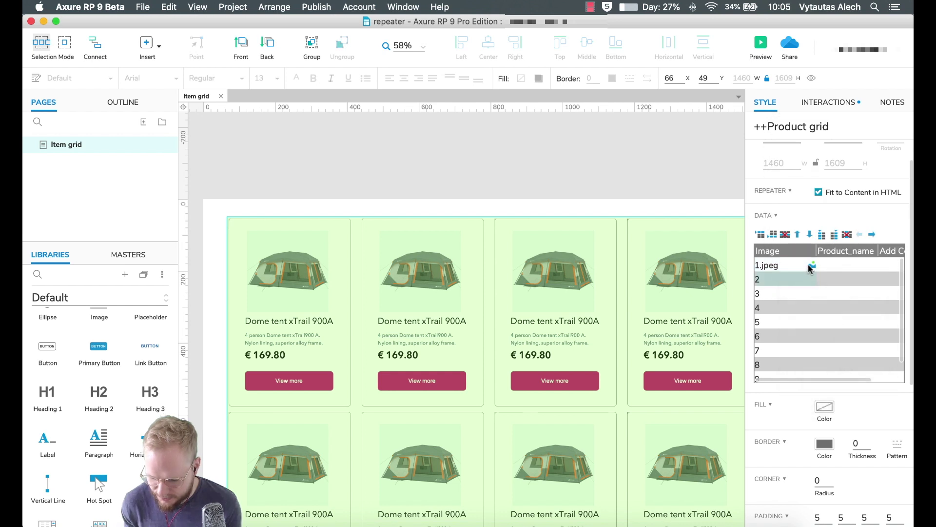
mouse_move(812, 266)
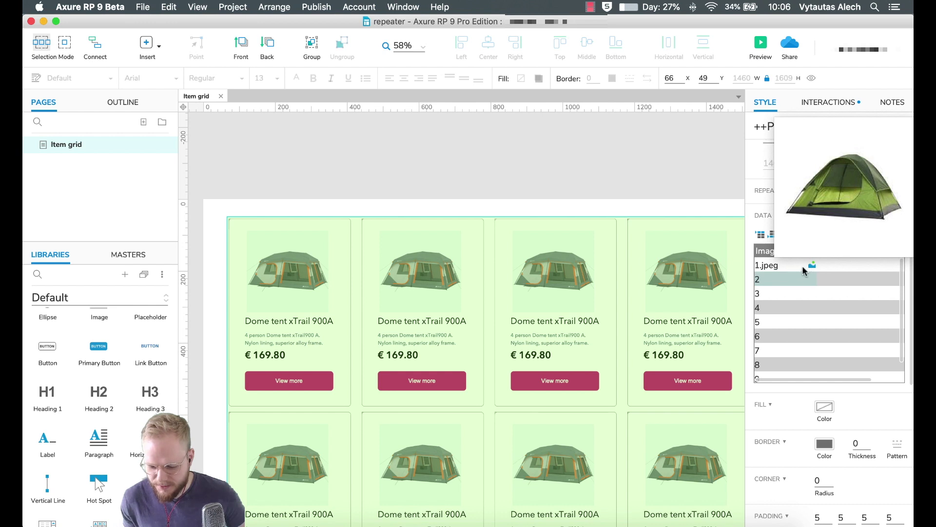
right_click(794, 279)
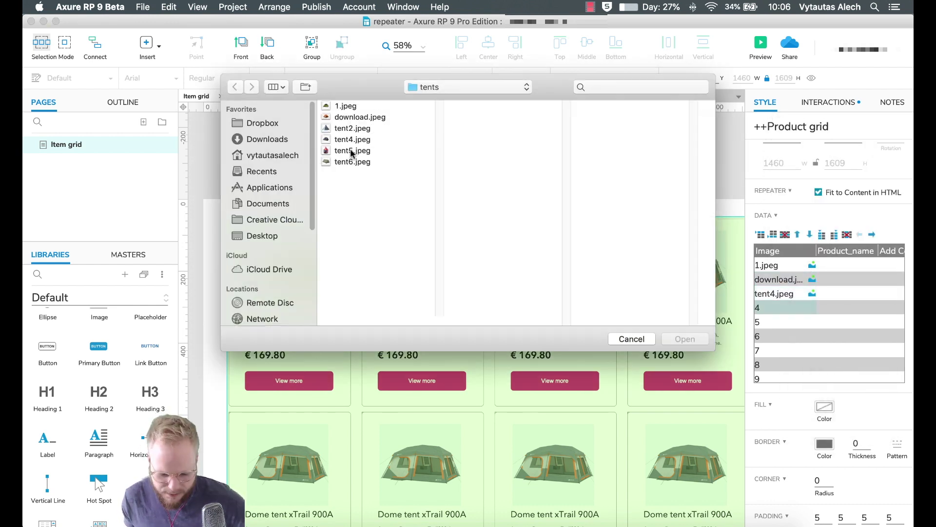
double_click(351, 151)
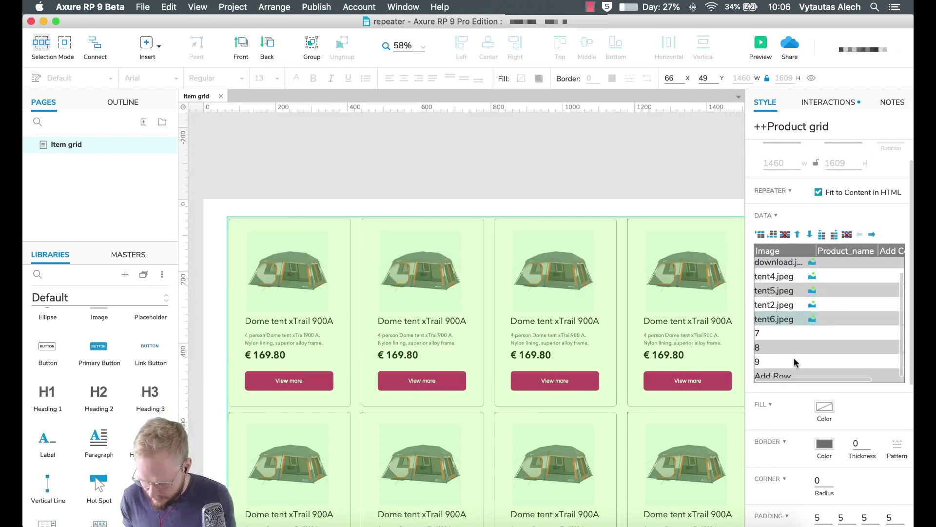
Delete the unused data rows 7 to 9, leaving six items.
key("Delete")
mouse_move(823, 320)
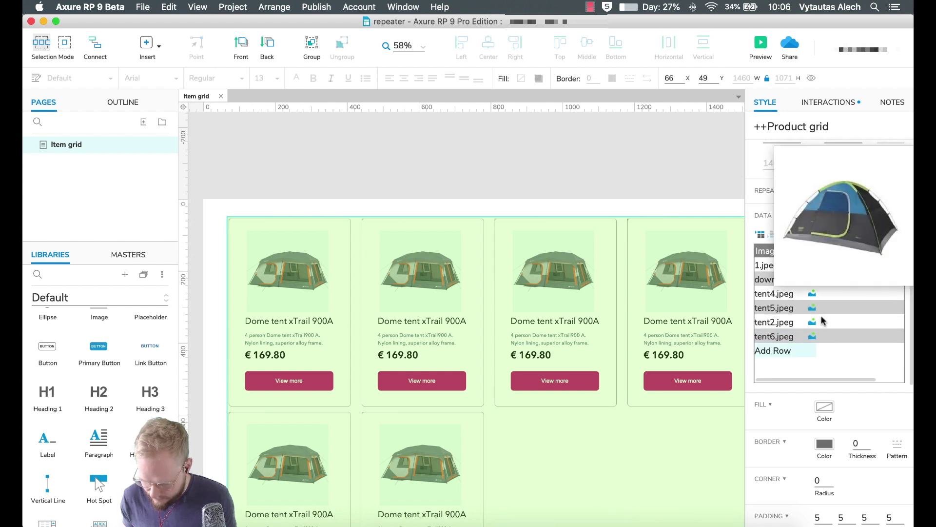
scroll(637, 365, "down", 1)
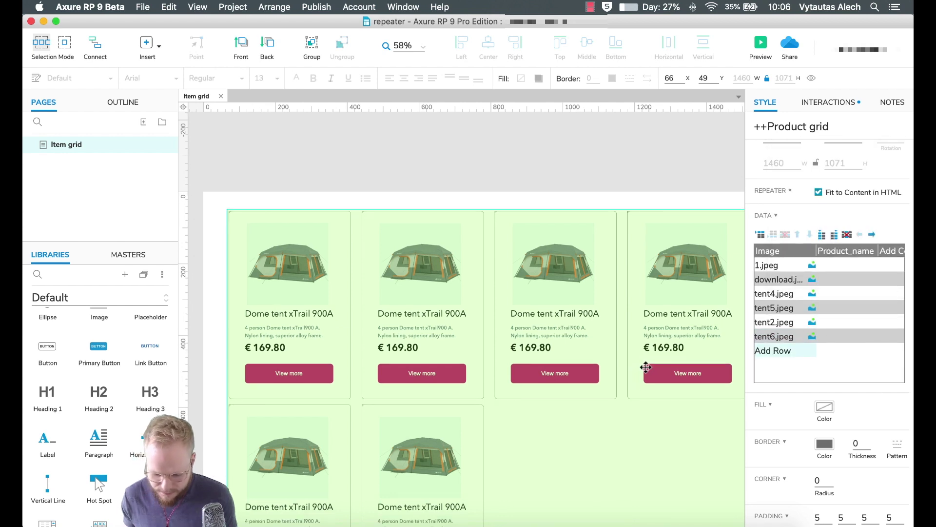
scroll(764, 439, "down", 5)
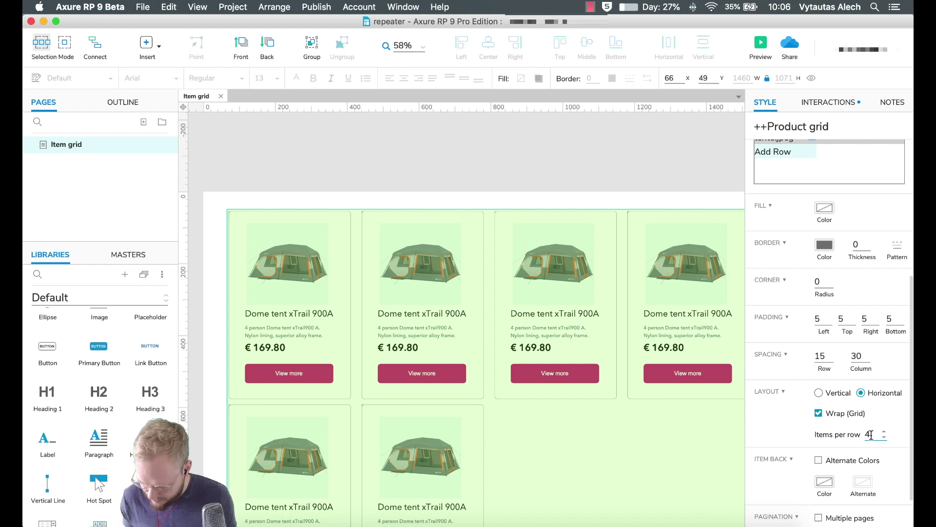
Set the product grid repeater to 3 items per row.
type("3")
scroll(537, 322, "down", 5)
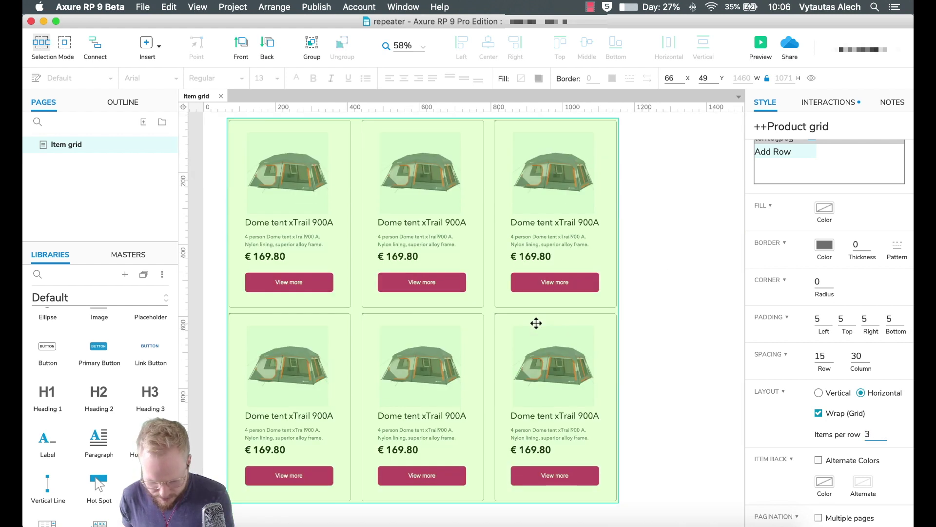
left_click(660, 267)
scroll(345, 234, "up", 2)
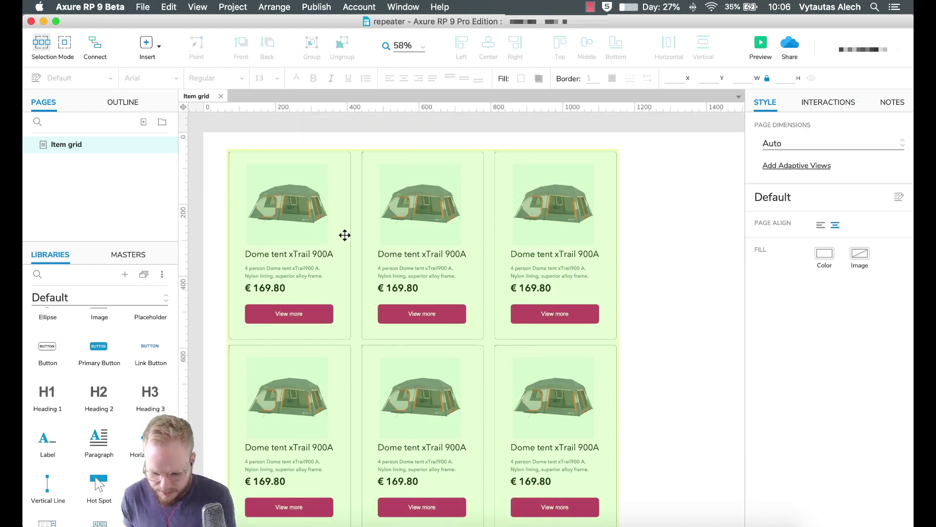
left_click(307, 224)
scroll(818, 160, "up", 3)
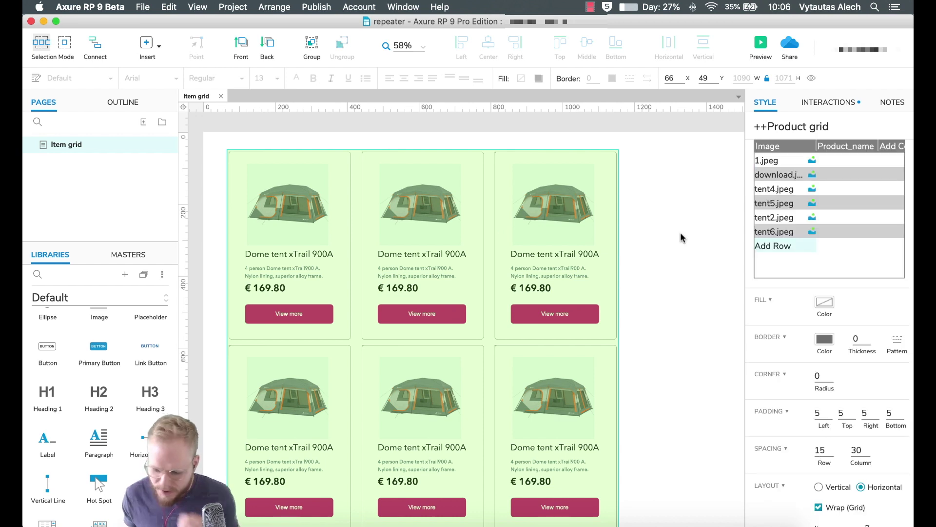
Enter product names 'Lorem 1' and 'Ipsum 2' for the first two rows.
left_click(845, 160)
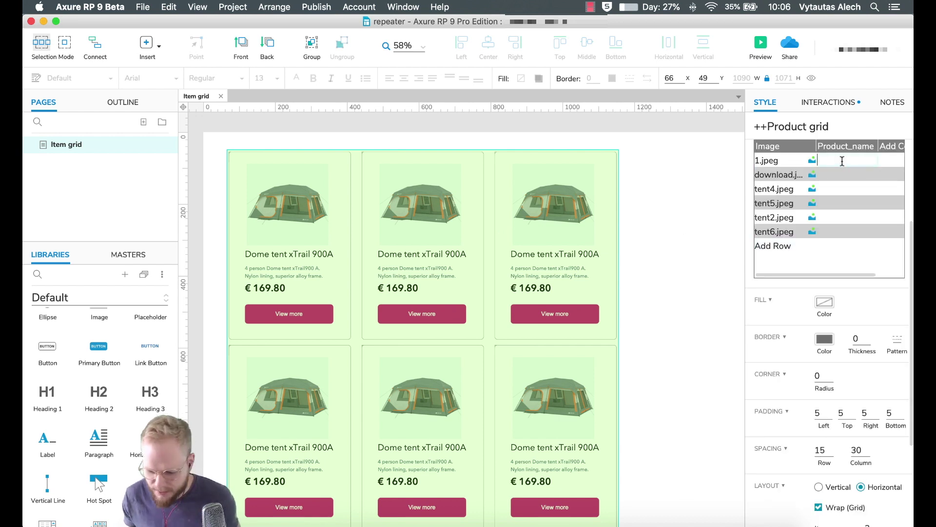
type("Lorem 1")
key("Return")
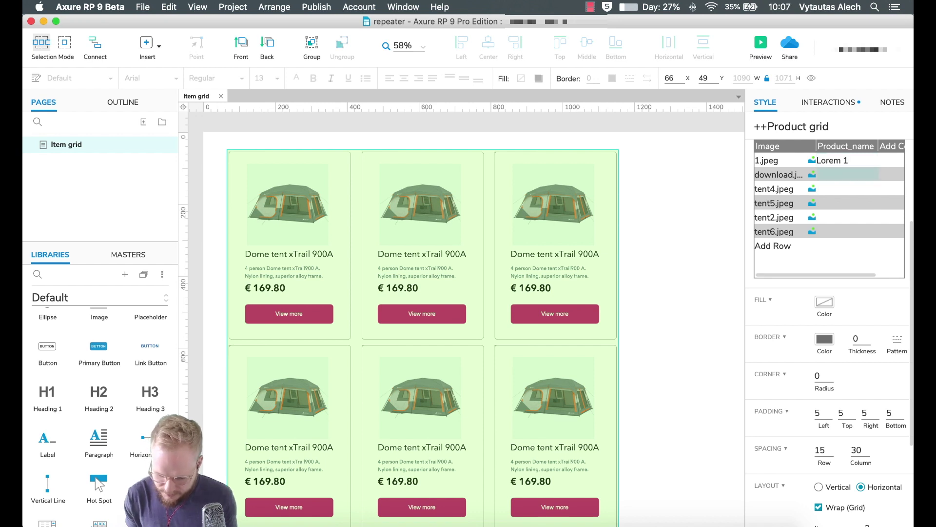
type("psu")
key("BackSpace")
type("Ipsum 2")
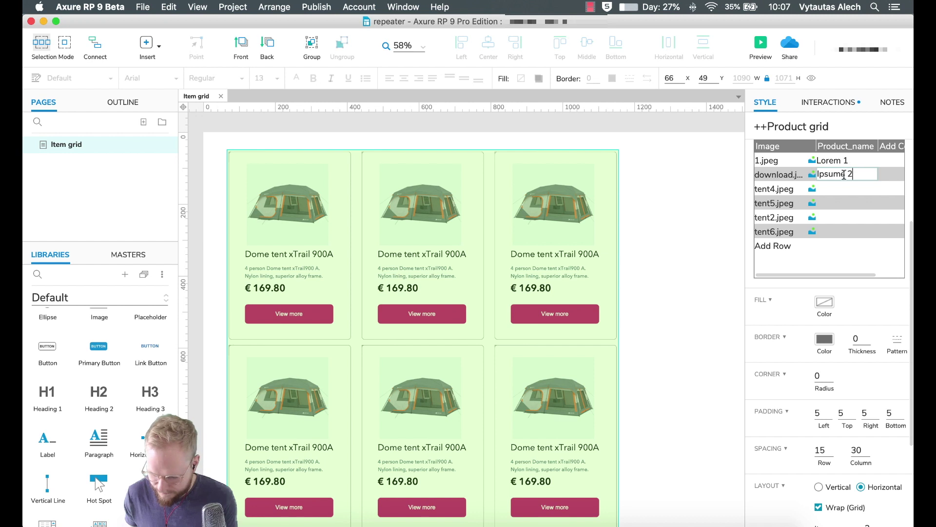
left_click(840, 189)
Enter product names Vestibulum, Cet amet, Lorem Ipsum and Ipsum lorem for the remaining rows.
type("Vestibulum")
left_click(839, 208)
type("Cet amet")
left_click(836, 217)
type("Lorem Ipsum")
left_click(835, 231)
type("Ipsum lorem")
key("Return")
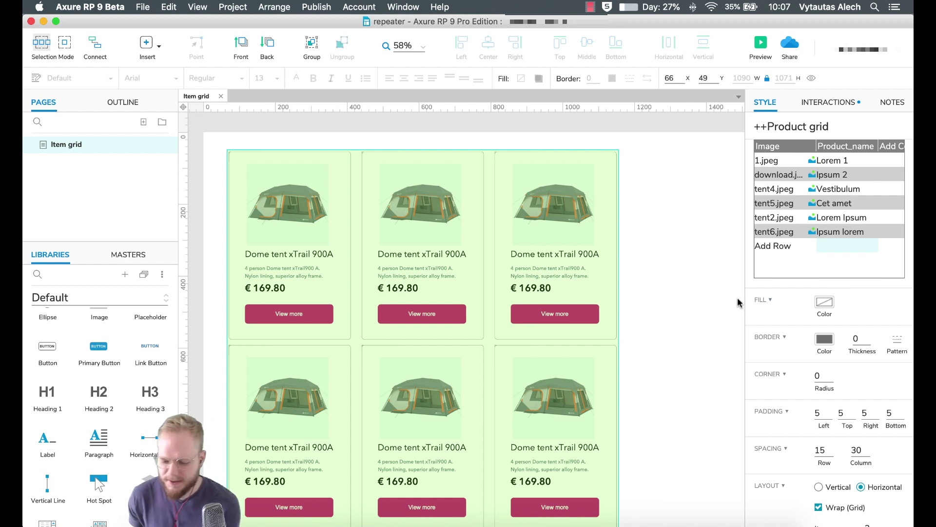
left_click_drag(743, 296, 720, 305)
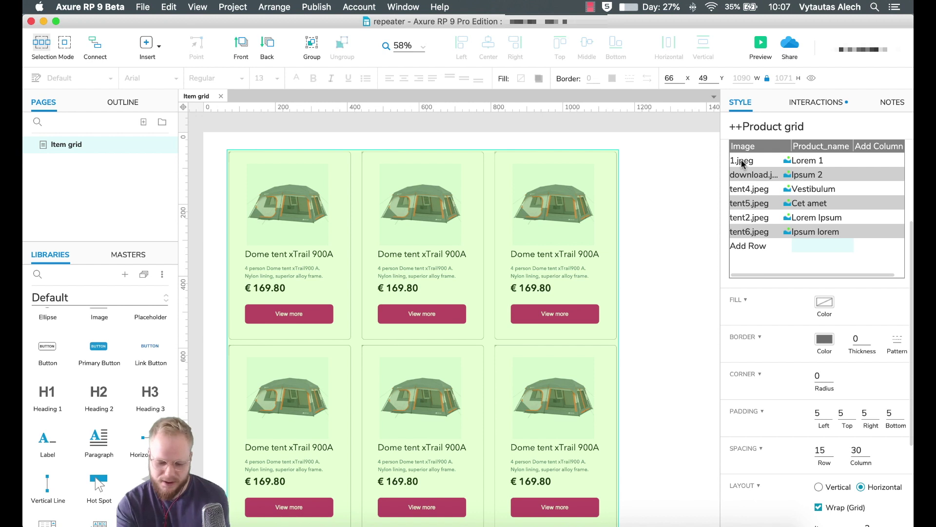
Open the repeater item and name the title text ++ProductName.
left_click(829, 101)
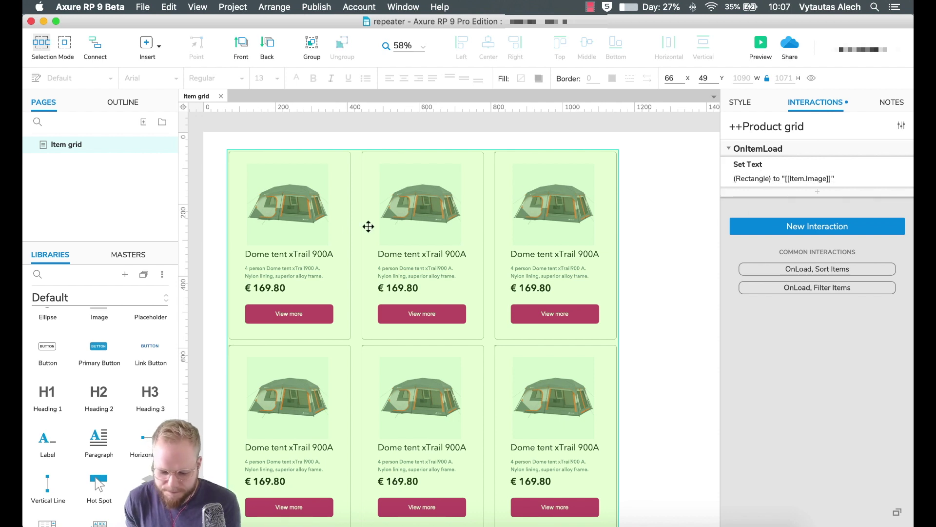
double_click(335, 232)
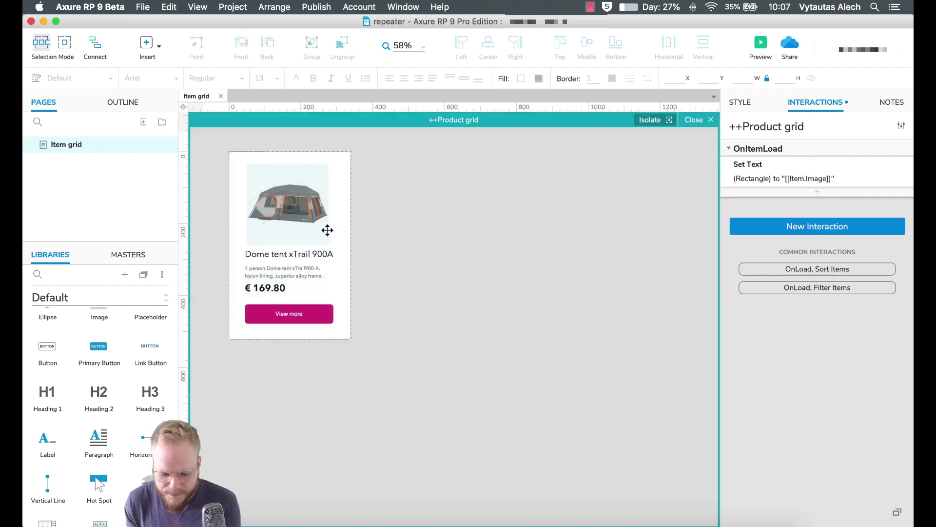
left_click(299, 255)
left_click(771, 126)
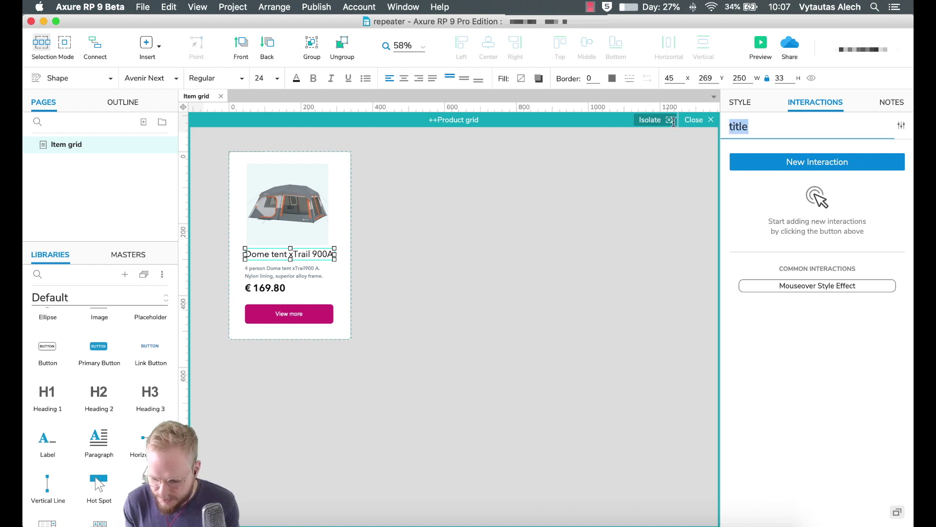
type("++ProductName")
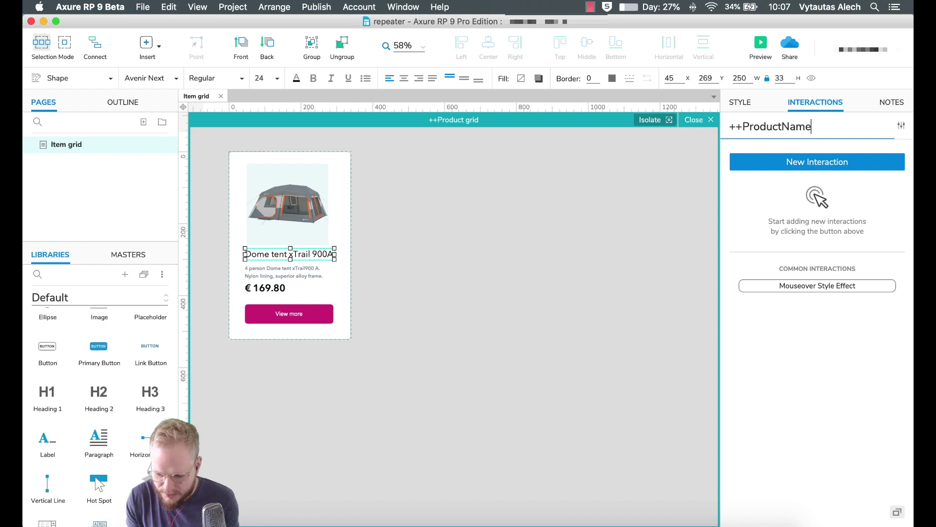
left_click(324, 196)
Break the tent picture out of its dynamic panel and keep it at the card's top.
left_click(792, 128)
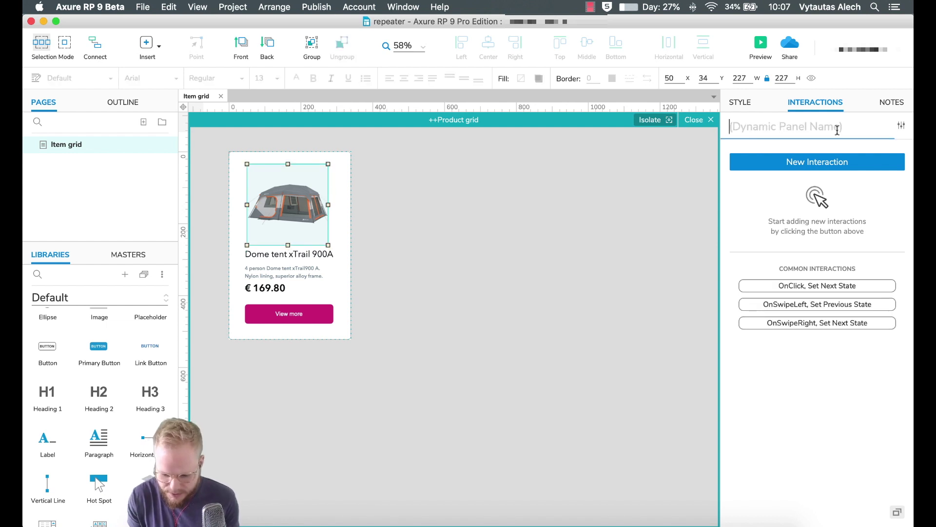
right_click(307, 172)
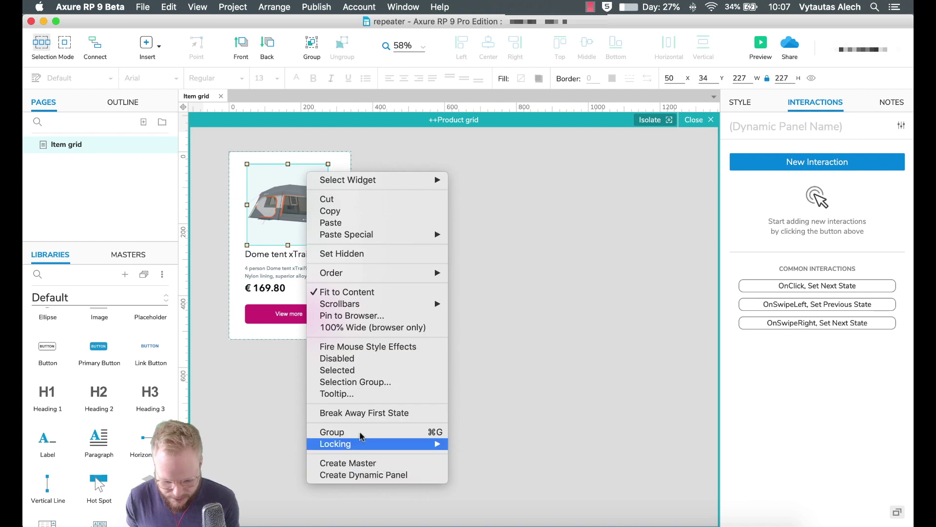
left_click(341, 413)
left_click(299, 202)
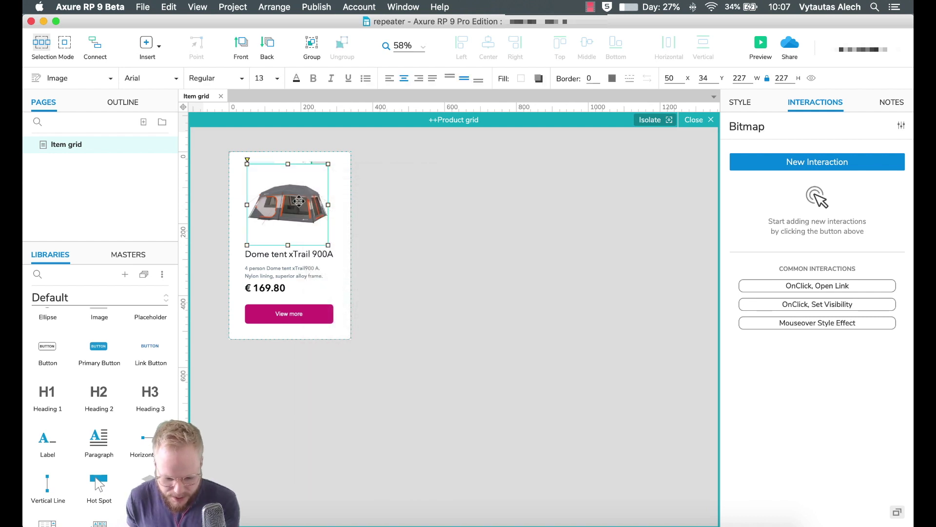
left_click(316, 167)
left_click(315, 165)
left_click_drag(315, 165, 298, 172)
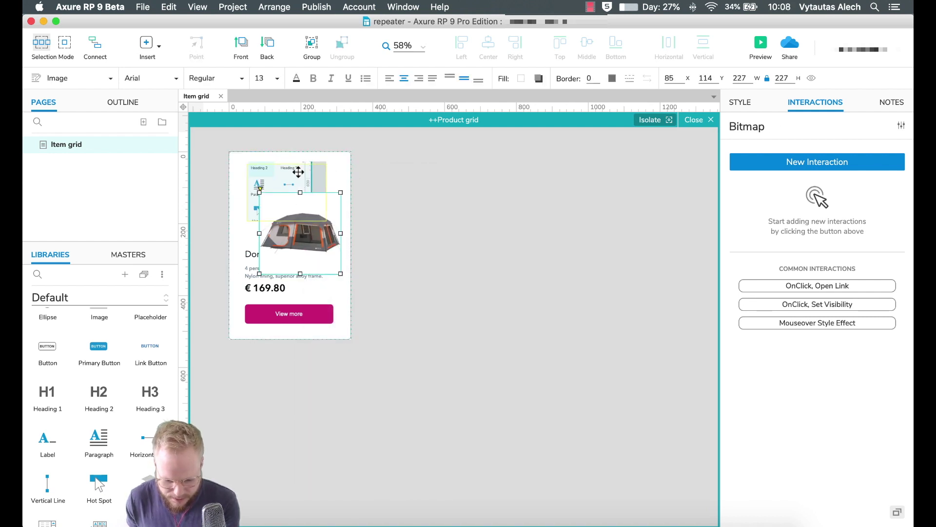
left_click(298, 172)
left_click(300, 191)
left_click(297, 220)
left_click_drag(296, 218, 284, 193)
Name the tent image ++TentPic, nudge it up, and leave item editing.
left_click_drag(773, 128, 717, 126)
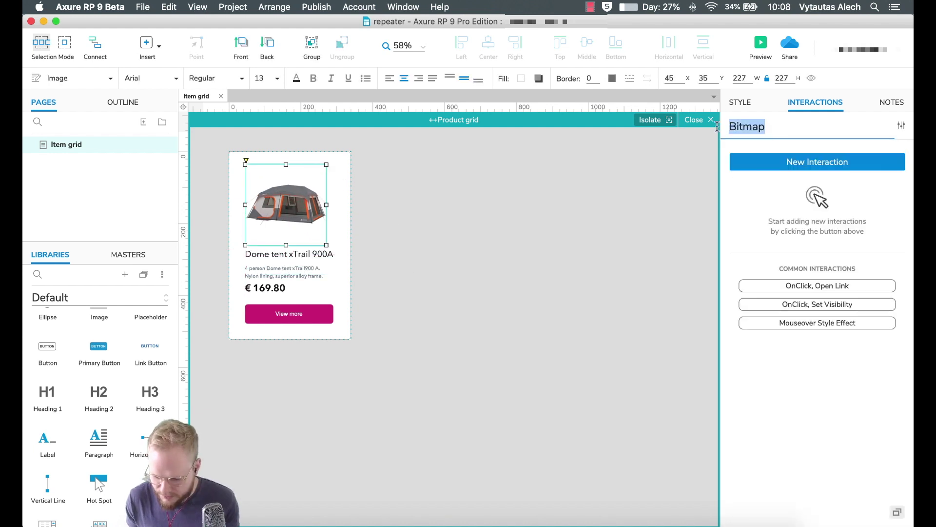
type("++TentPit")
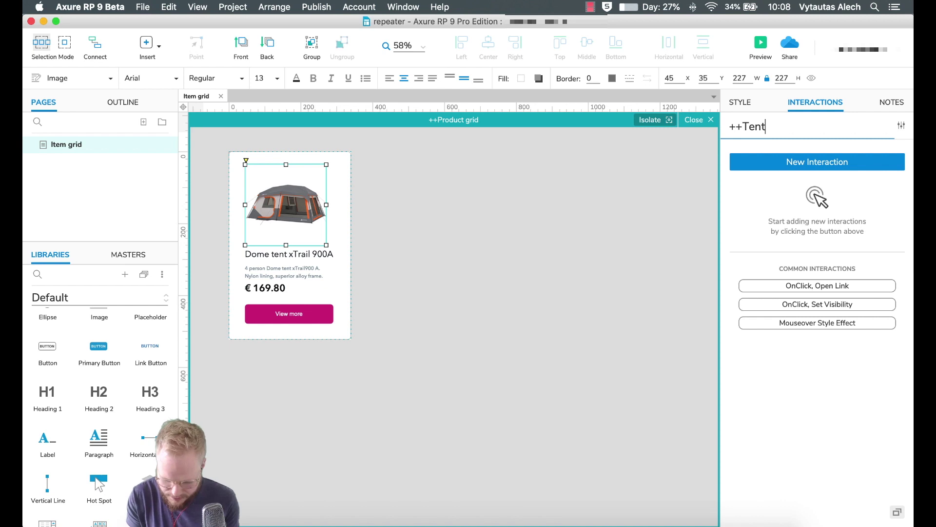
left_click(642, 204)
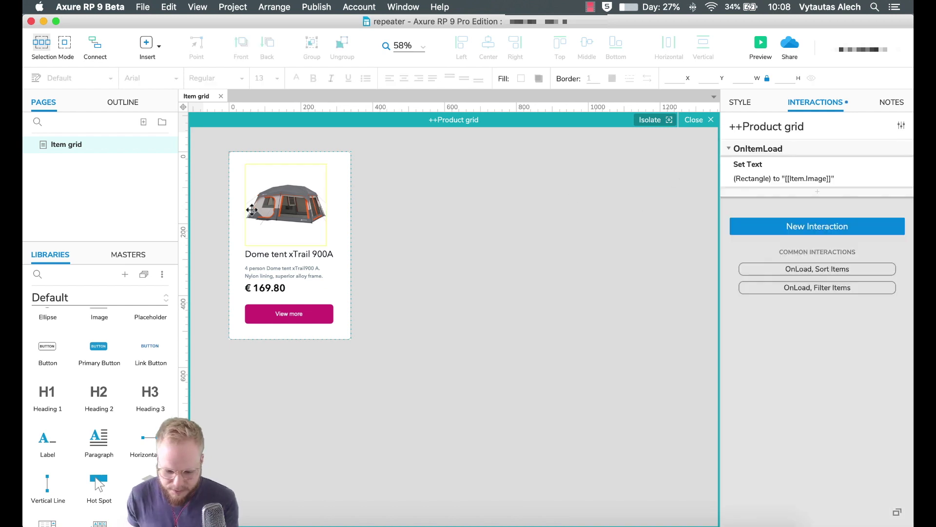
left_click(284, 205)
key("Up")
key("Up")
left_click(282, 254)
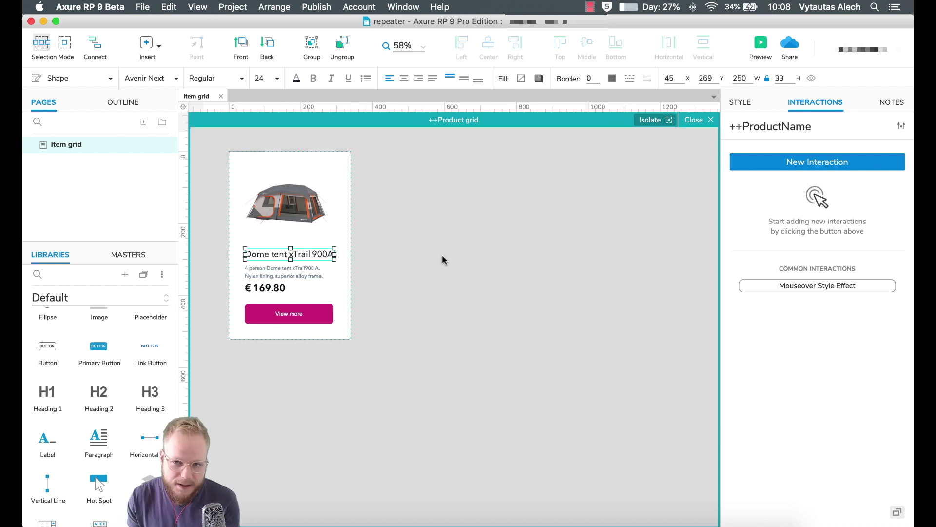
left_click(705, 118)
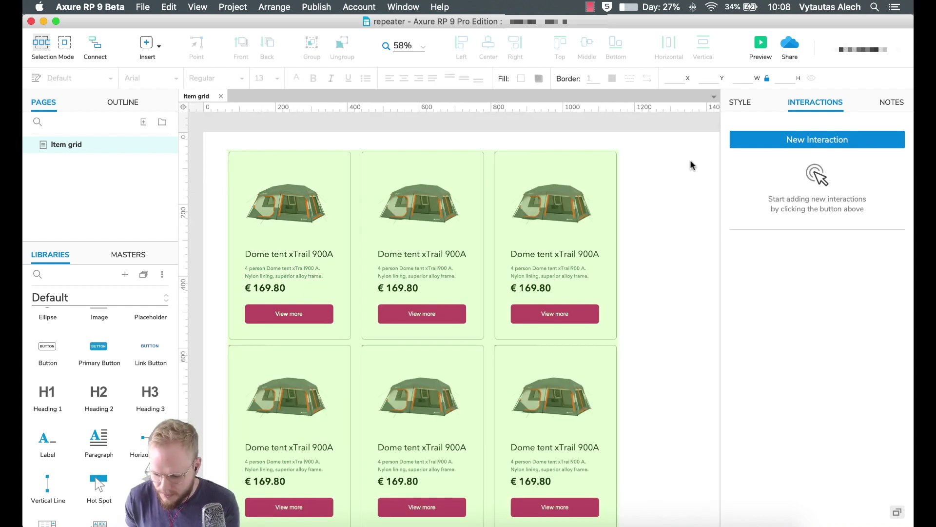
Retarget the repeater's Set Text action to the Dome tent xTrail 900 title and open its fx editor.
left_click(587, 203)
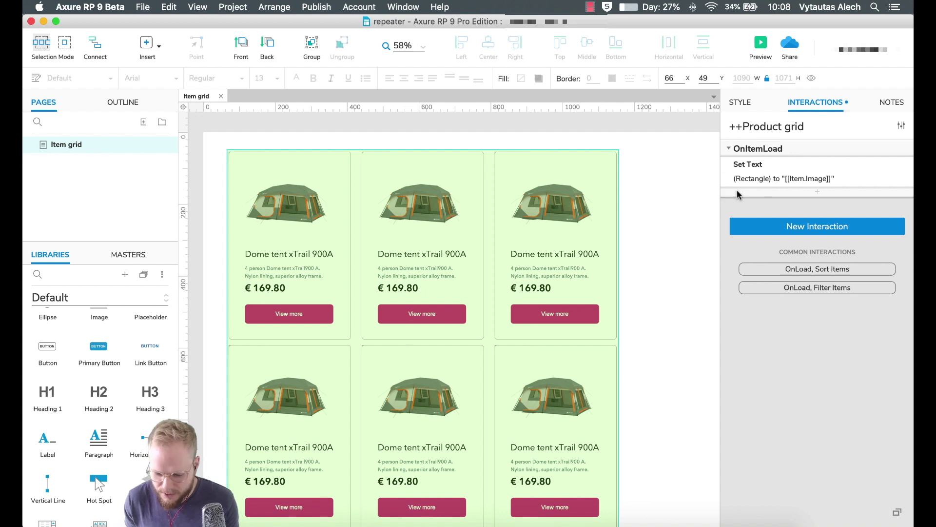
left_click(777, 179)
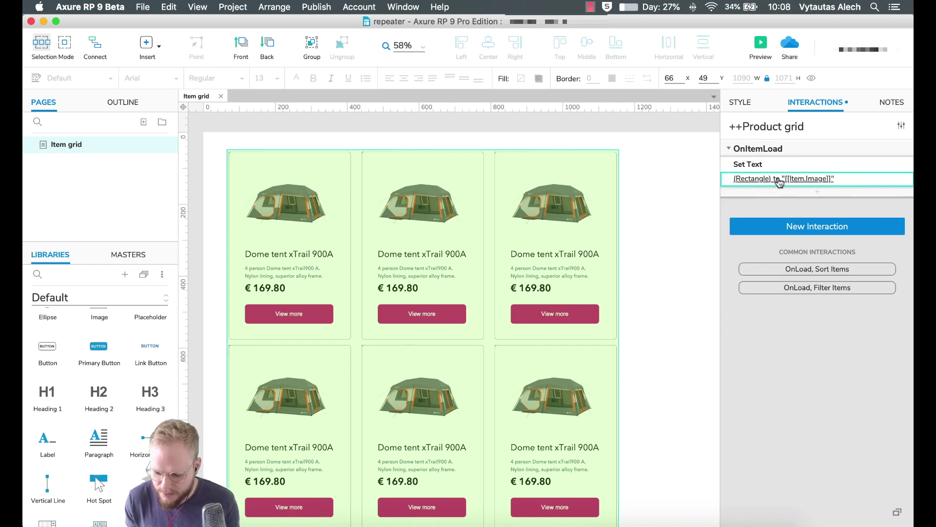
double_click(781, 151)
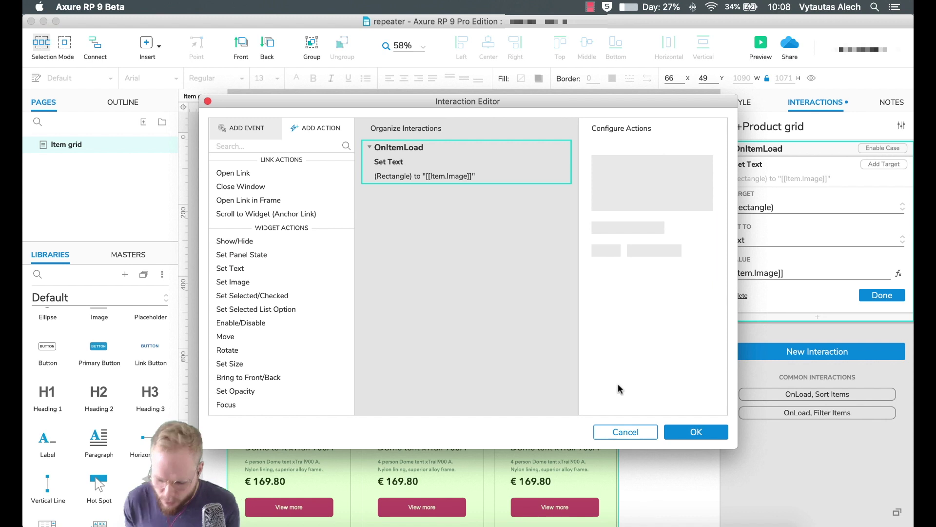
left_click(625, 431)
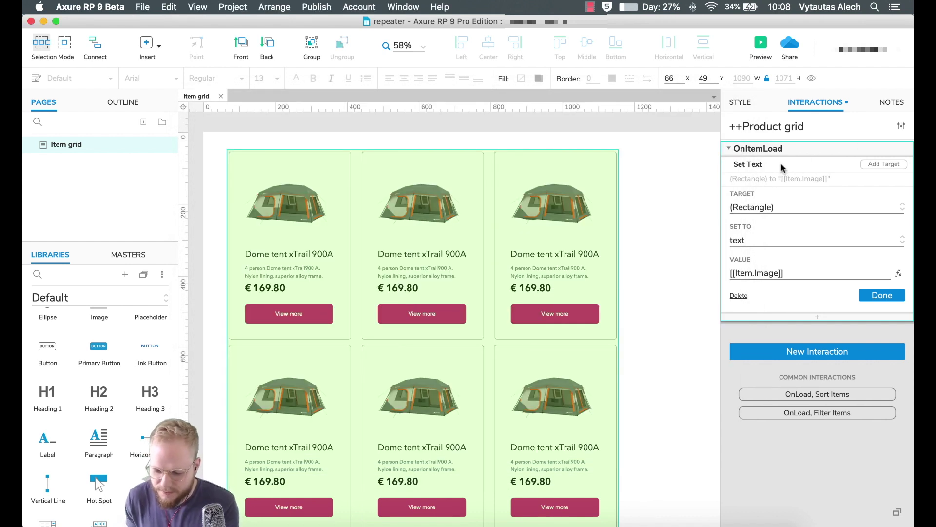
left_click(767, 208)
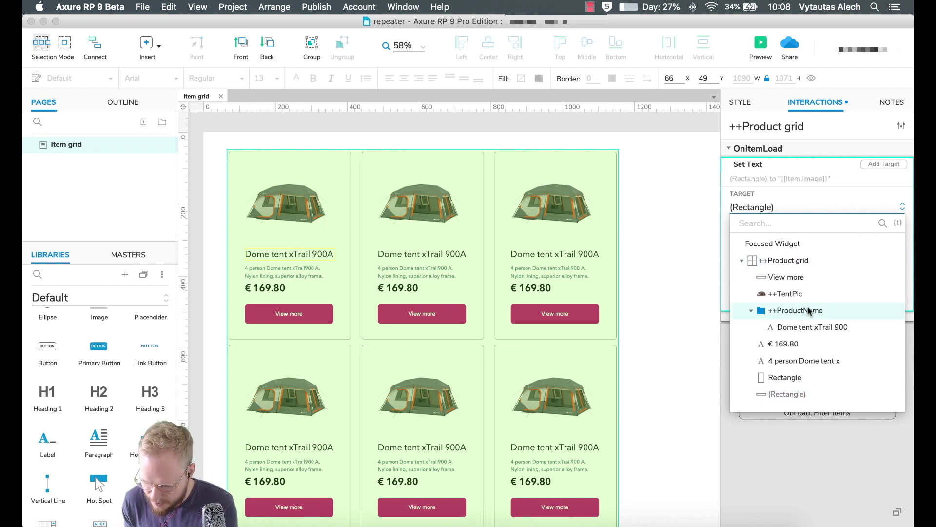
left_click(829, 327)
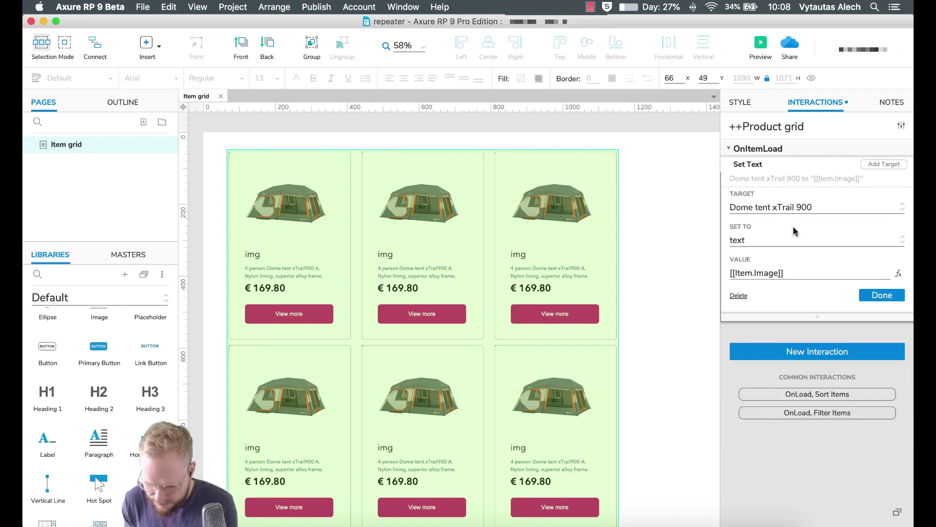
left_click(776, 281)
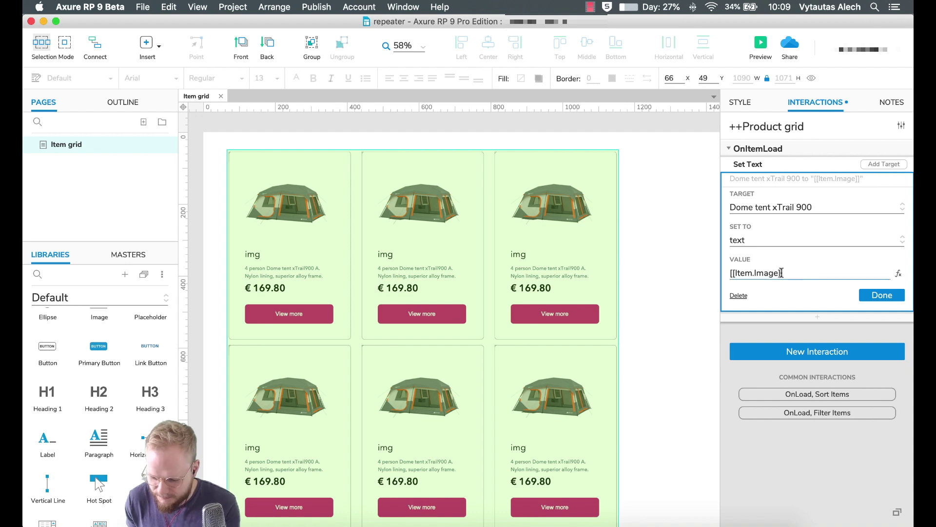
left_click(899, 274)
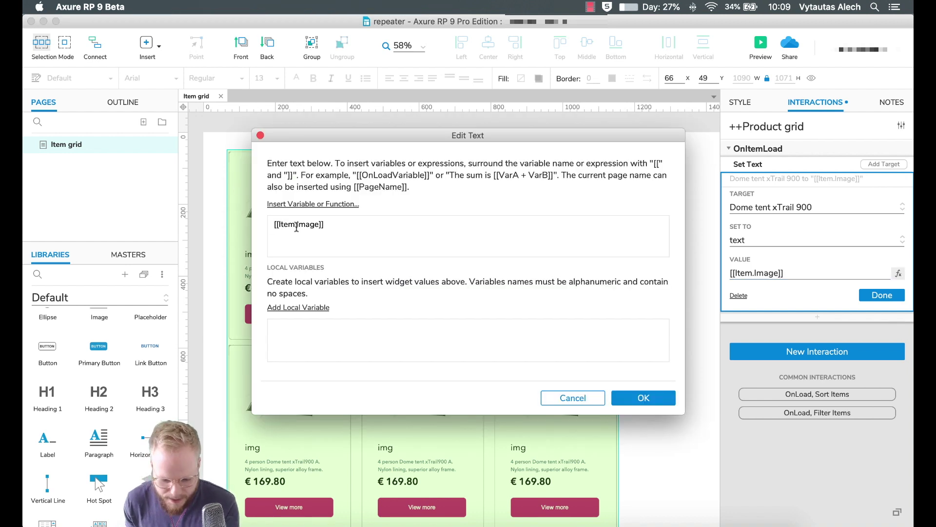
Replace the card title's [[Item.Image]] text with the [[Item.Product_name]] repeater variable.
left_click_drag(326, 224, 230, 224)
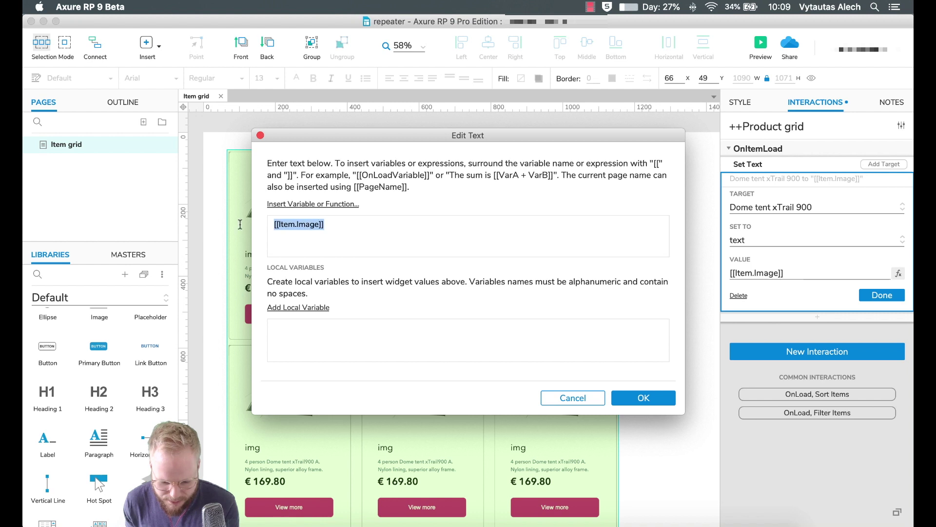
left_click(315, 205)
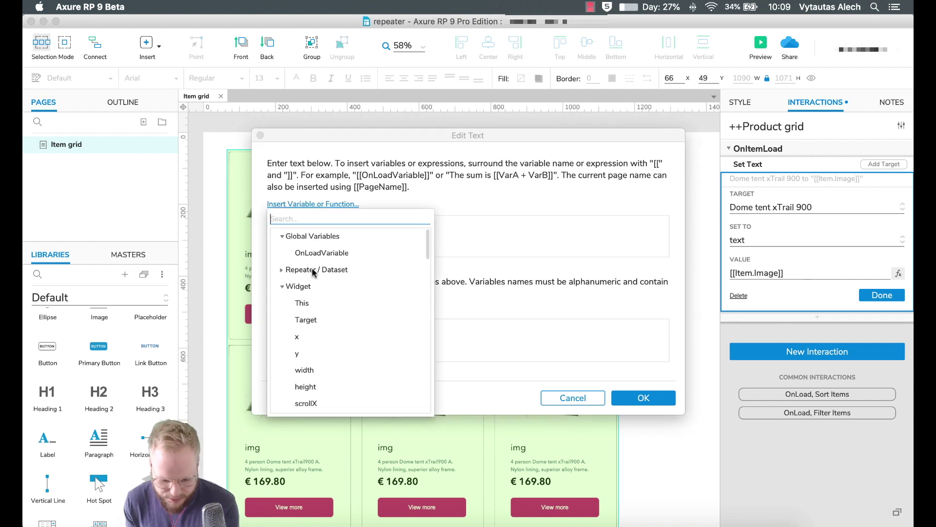
left_click(282, 269)
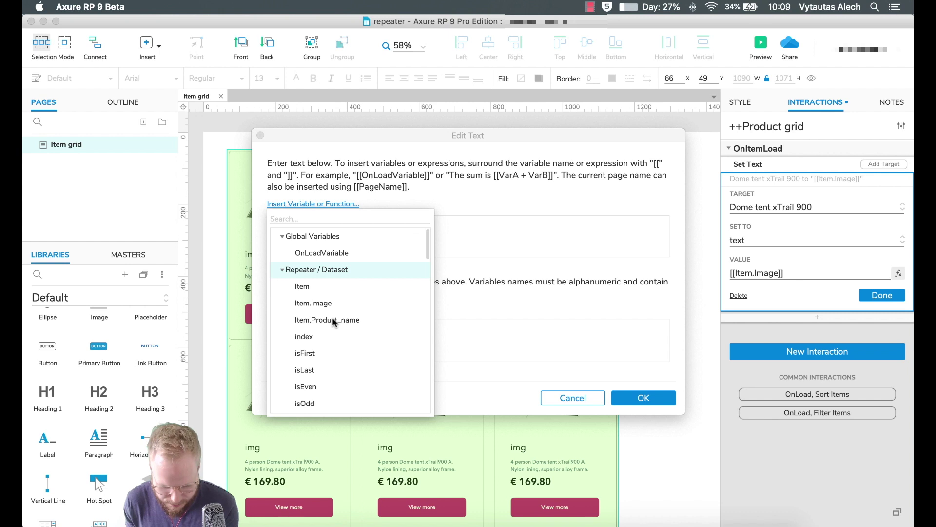
scroll(332, 322, "down", 1)
left_click(334, 304)
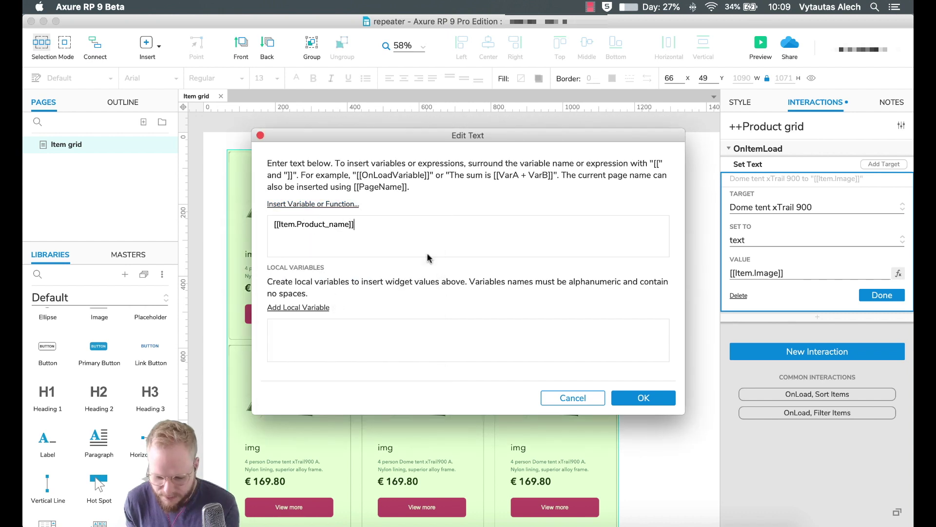
left_click(663, 402)
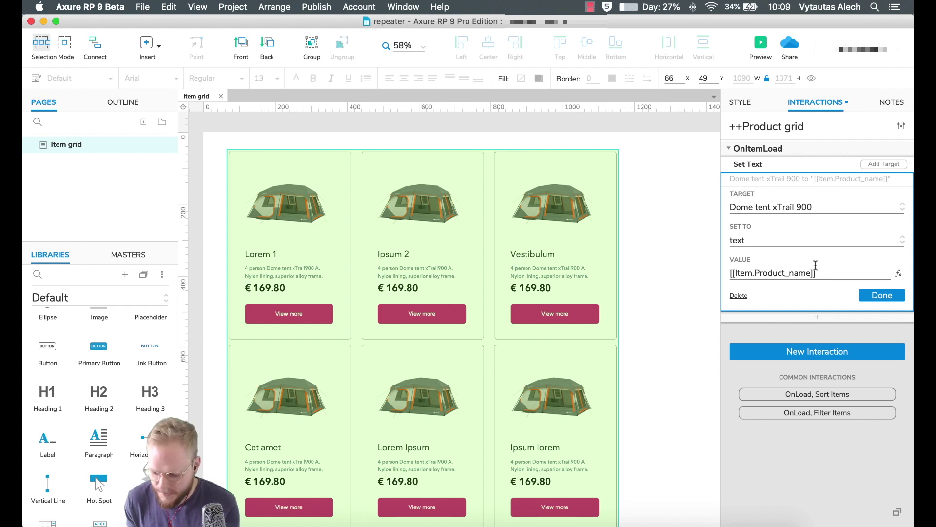
left_click(881, 295)
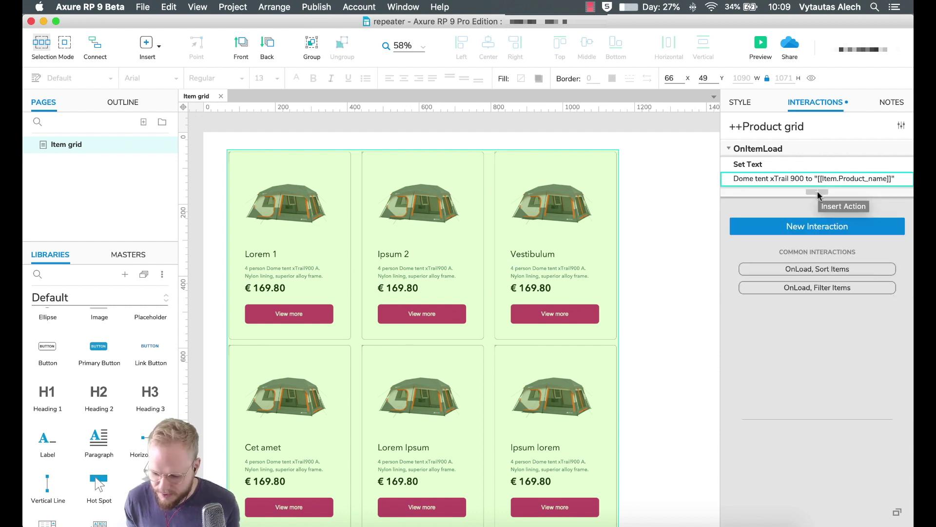
Add a Set Image action targeting the TentPic widget with its default image set to Value.
left_click(817, 191)
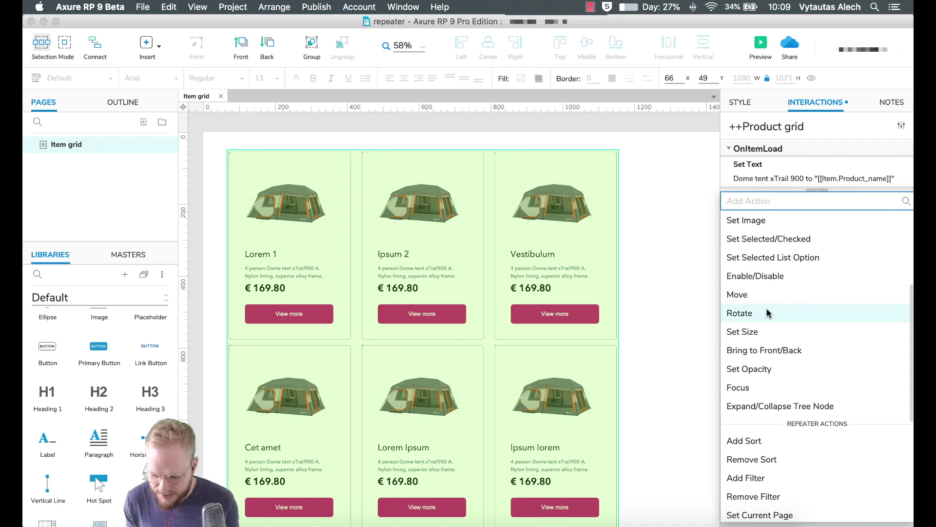
left_click(744, 221)
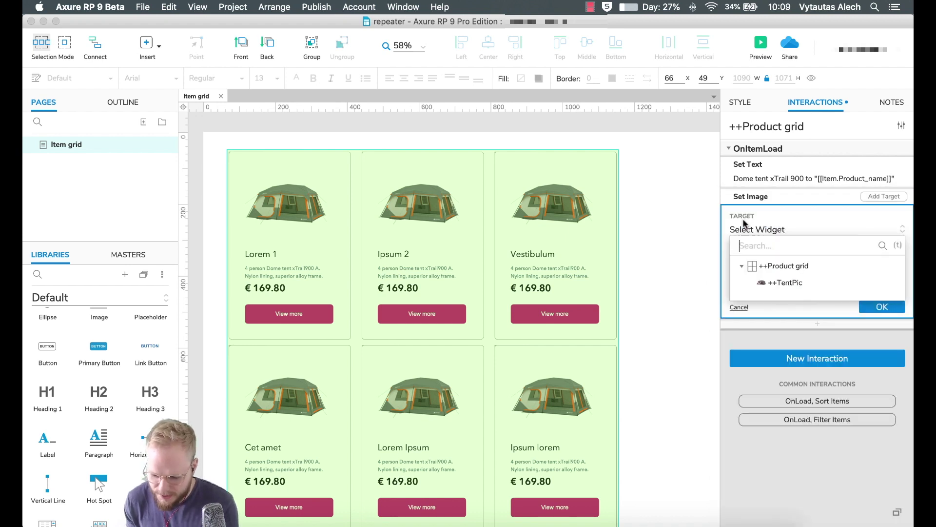
left_click(790, 284)
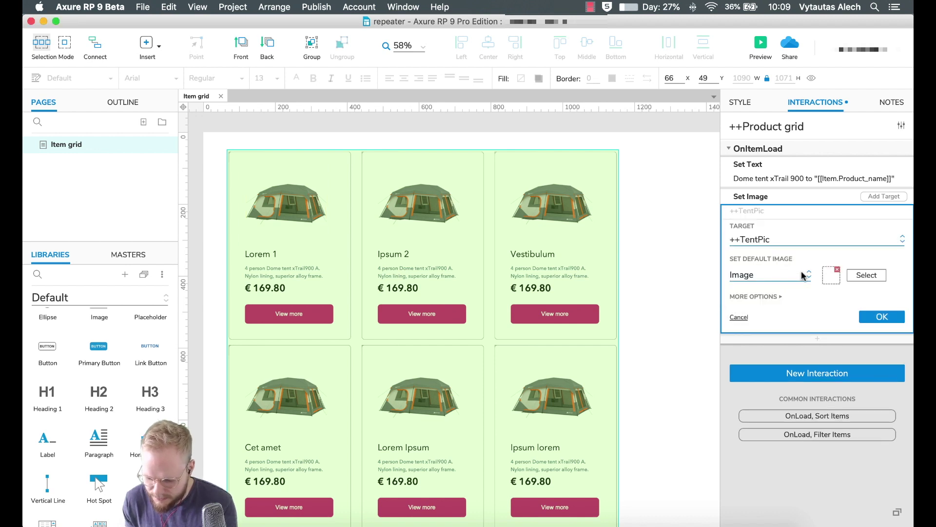
left_click(795, 274)
left_click(793, 273)
left_click(793, 273)
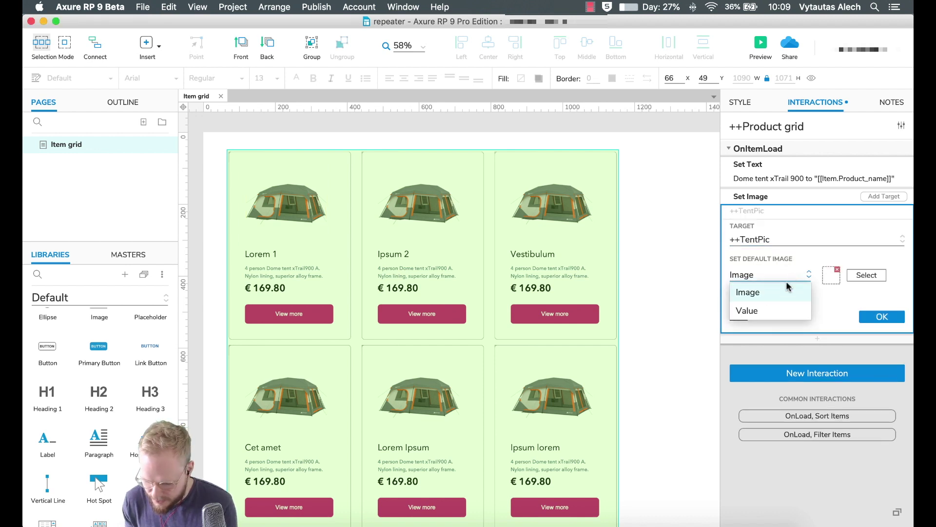
left_click(763, 311)
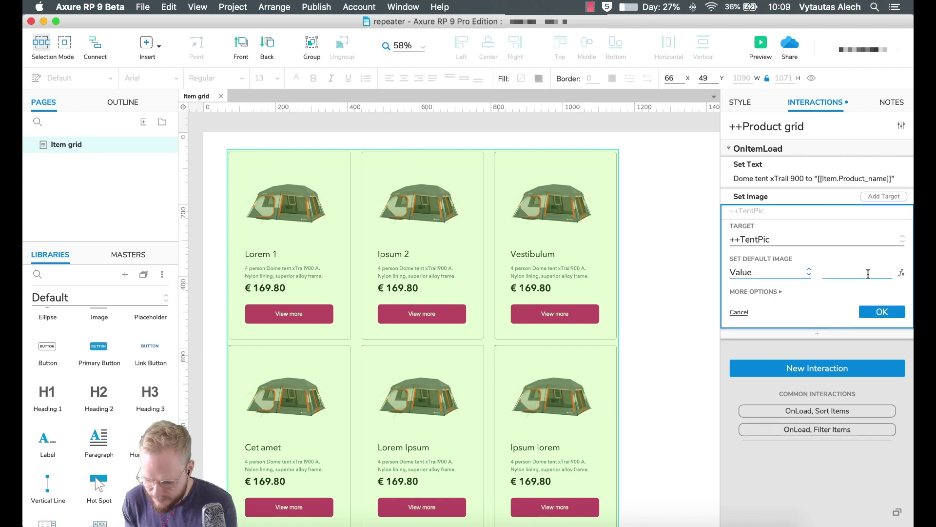
Set the TentPic image value to [[Item.Image]] and confirm the action.
left_click(901, 274)
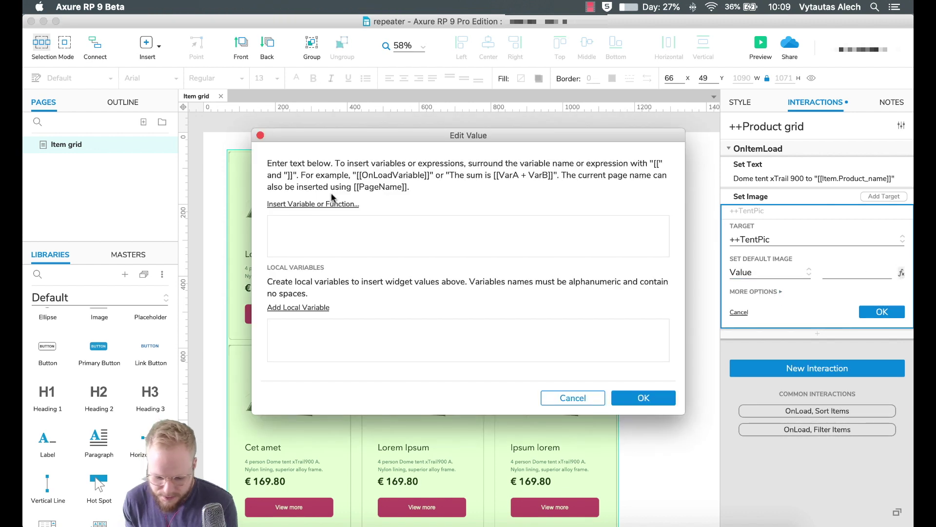
left_click(317, 204)
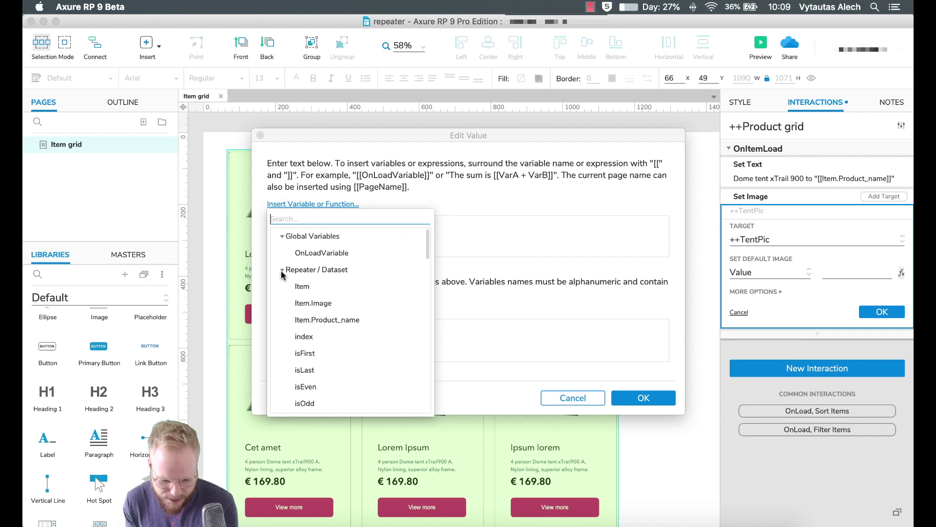
scroll(321, 352, "down", 2)
scroll(322, 352, "down", 5)
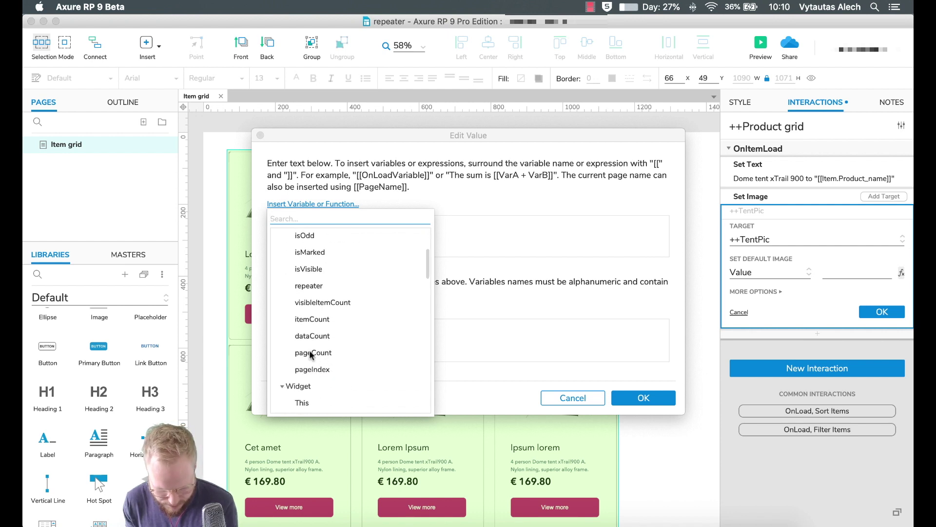
scroll(309, 306, "up", 1)
scroll(311, 307, "up", 6)
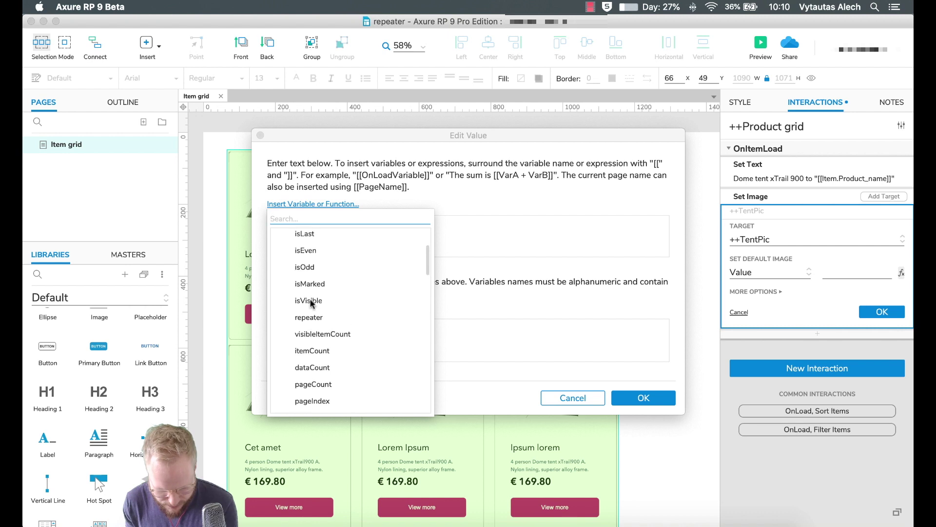
scroll(312, 304, "up", 2)
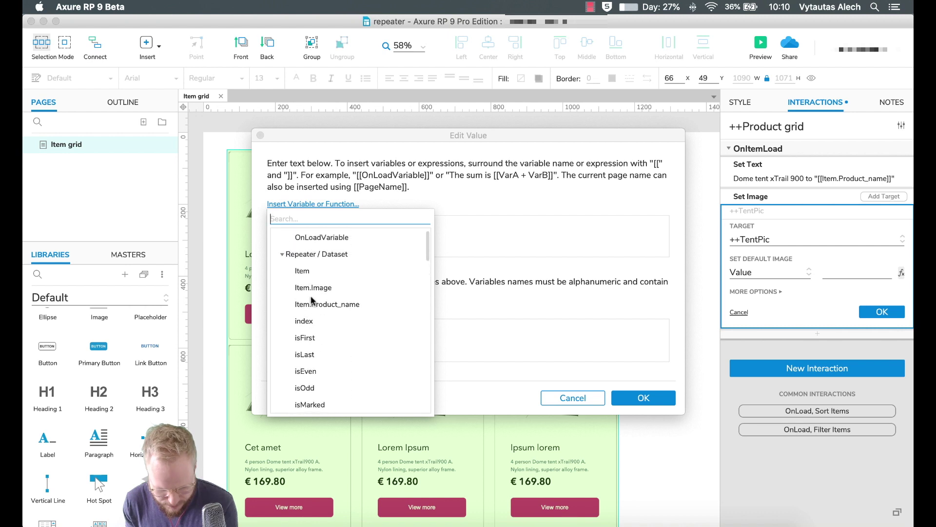
left_click(312, 288)
left_click(642, 397)
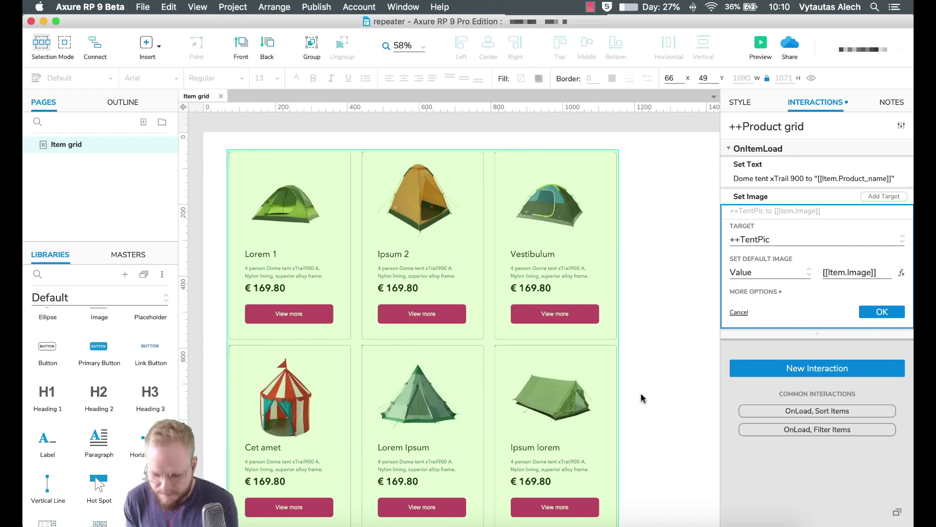
left_click(882, 312)
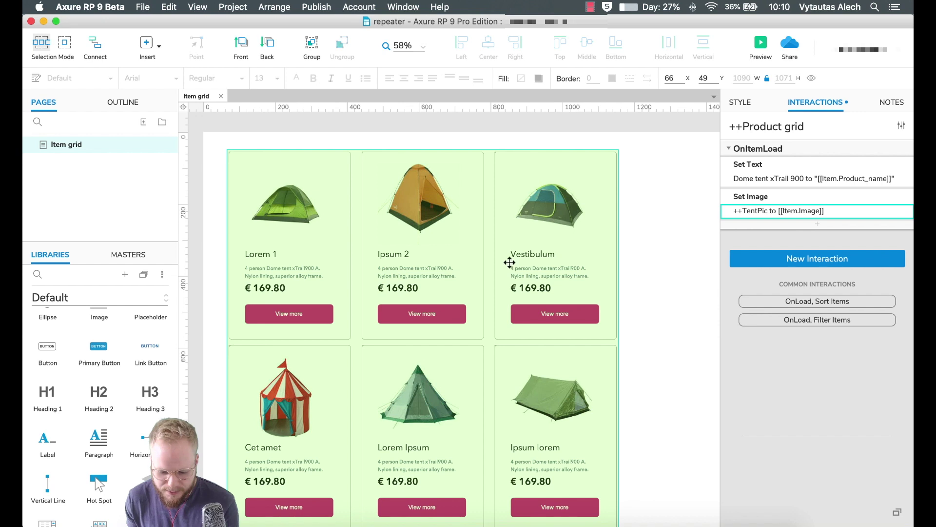
Reselect the product grid repeater, check its Style data table, and preview the Item grid page.
left_click(645, 280)
left_click(542, 212)
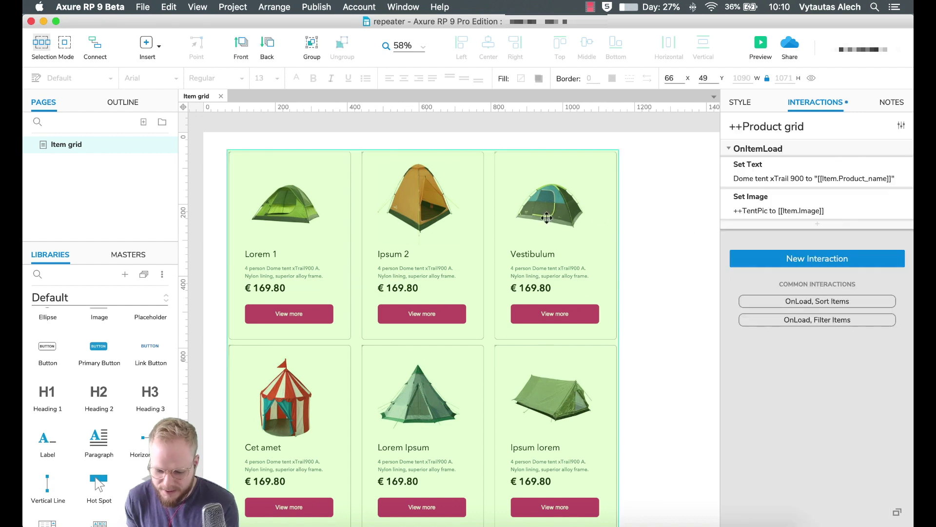
left_click(740, 102)
mouse_move(853, 309)
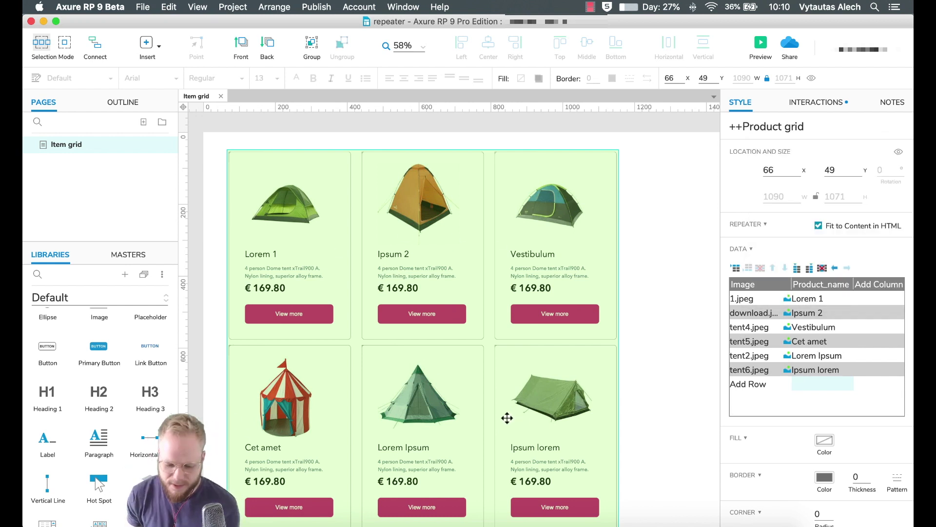
left_click(762, 45)
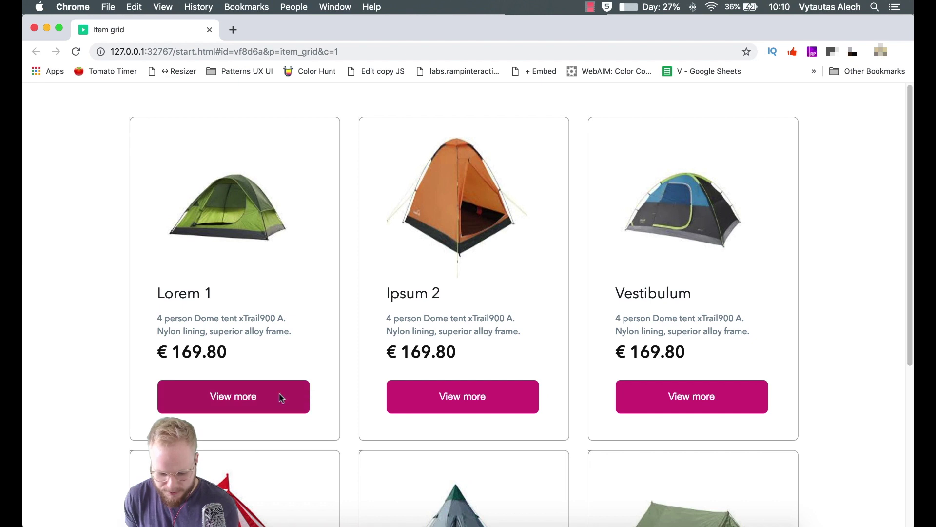
Scroll down through the six tent cards in the Chrome preview, then back up.
scroll(648, 234, "down", 5)
scroll(645, 264, "down", 2)
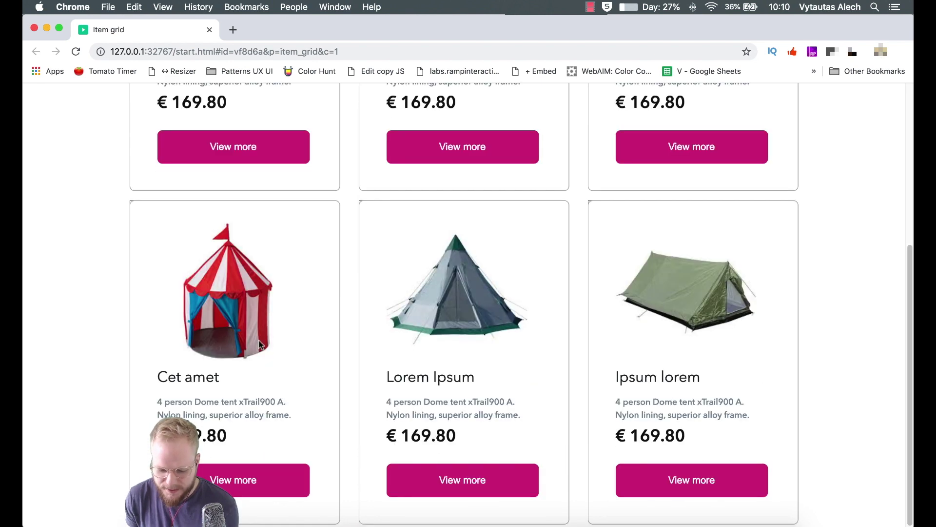
scroll(622, 385, "up", 7)
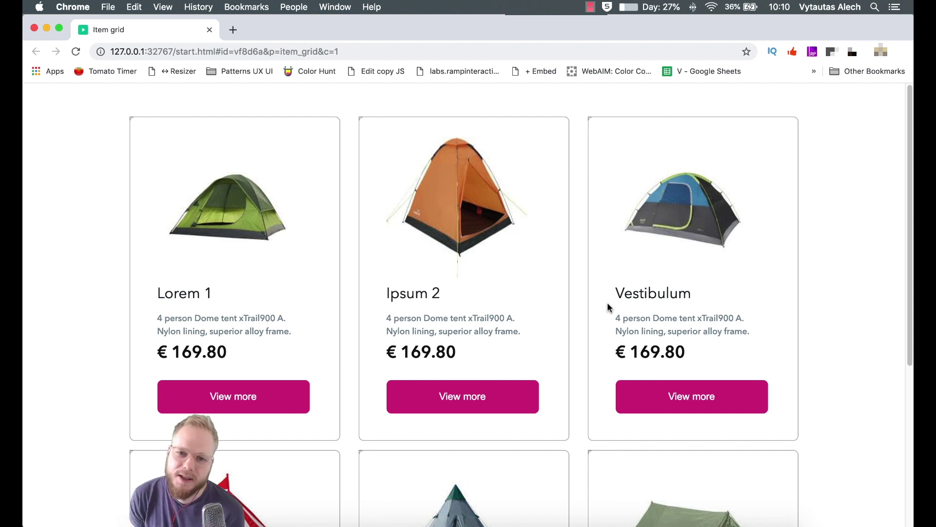
key("super+w")
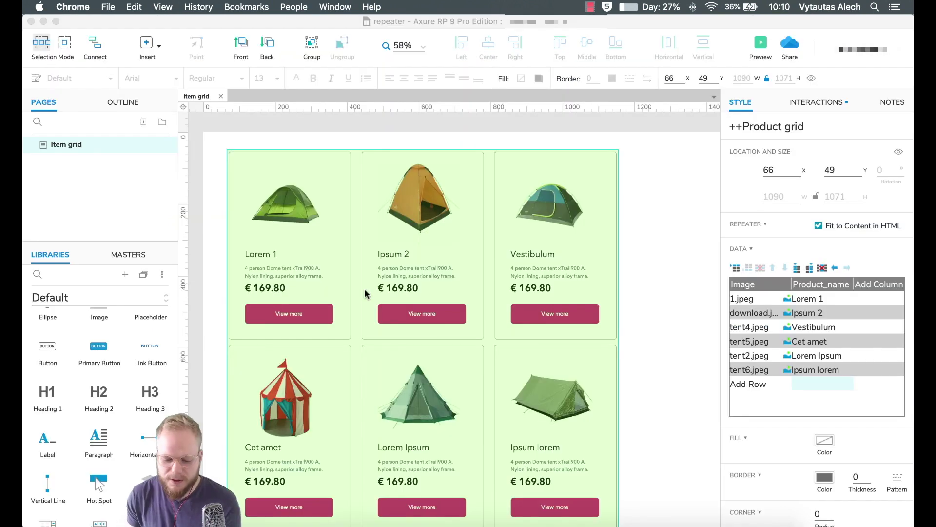